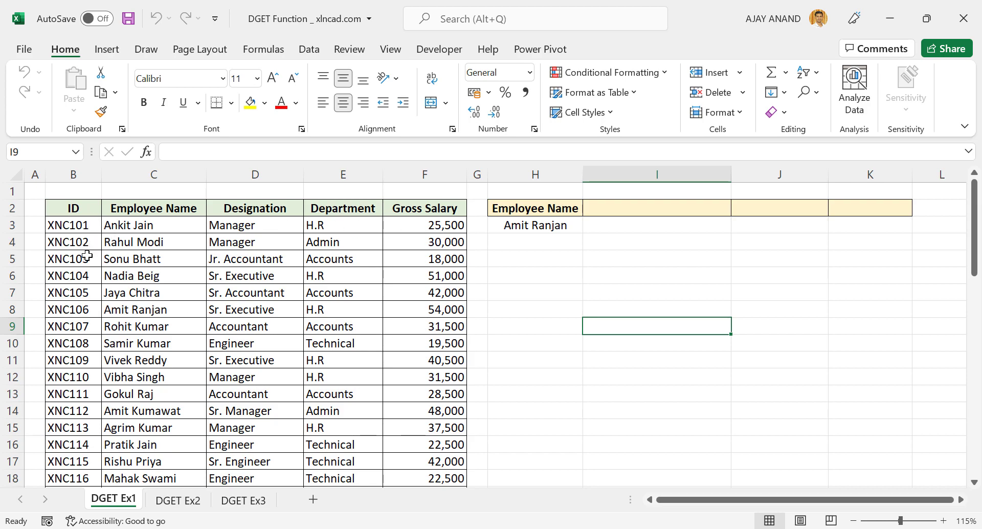
Step: Enter =DGET(B2:F52,1,H2:H3) in I3 to look up the ID for the employee name in H3
{"action": "scroll", "coordinate": [87, 256], "scroll_direction": "down", "scroll_amount": 6}
{"action": "scroll", "coordinate": [102, 304], "scroll_direction": "up", "scroll_amount": 6}
{"action": "left_click", "coordinate": [632, 227]}
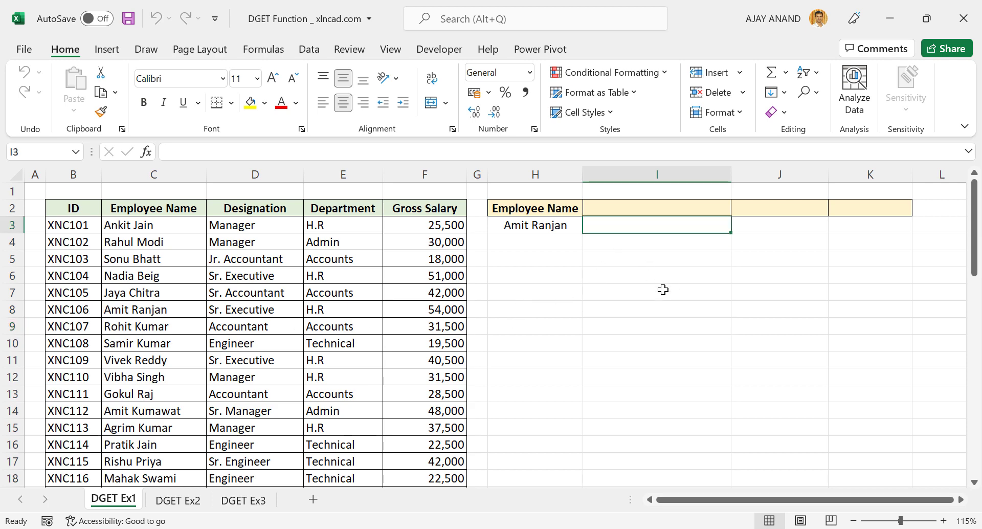
{"action": "type", "text": "=DGE"}
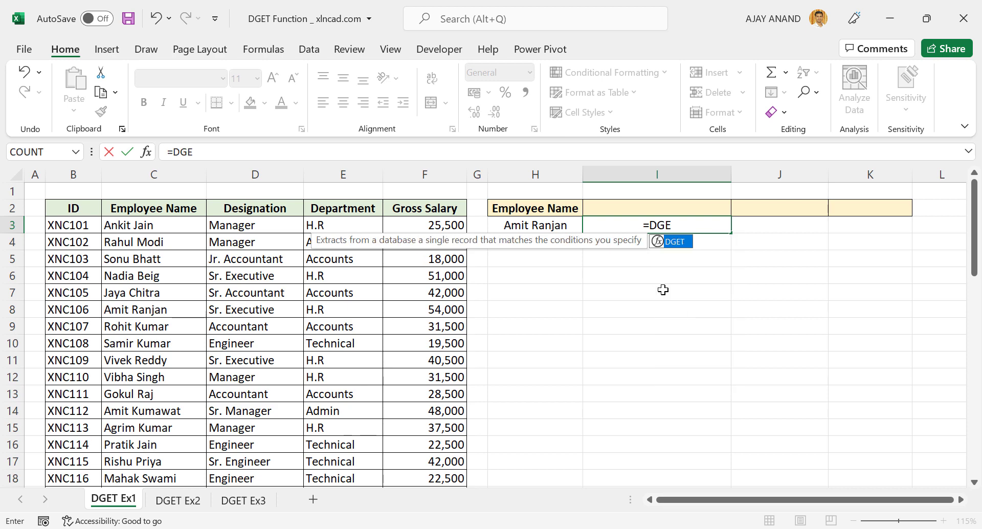
{"action": "type", "text": "T("}
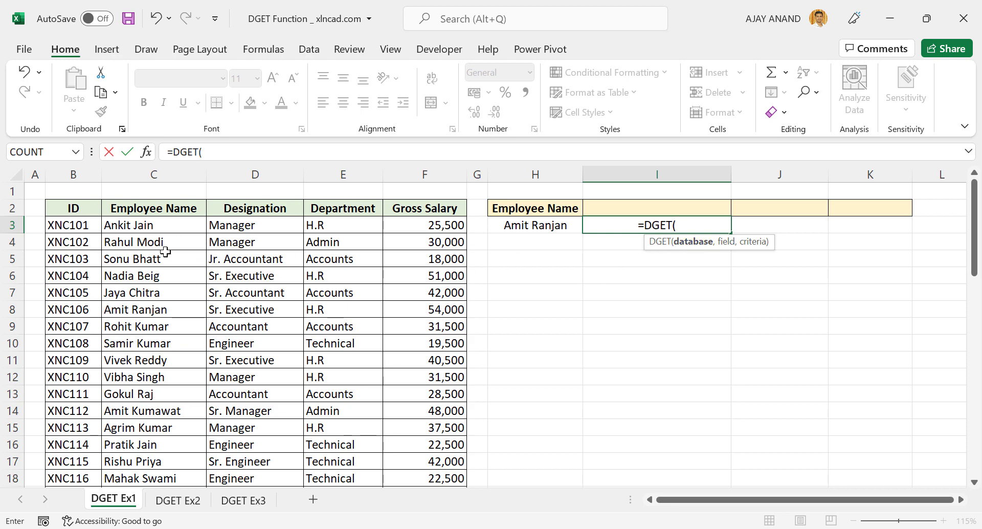
{"action": "left_click_drag", "start_coordinate": [82, 208], "coordinate": [432, 456]}
{"action": "scroll", "coordinate": [545, 294], "scroll_direction": "up", "scroll_amount": 11}
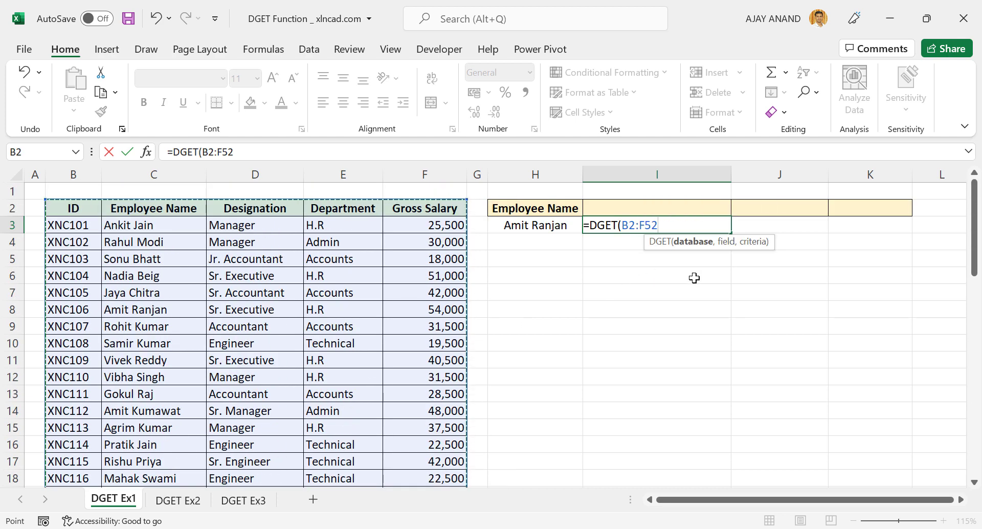
{"action": "type", "text": ",1"}
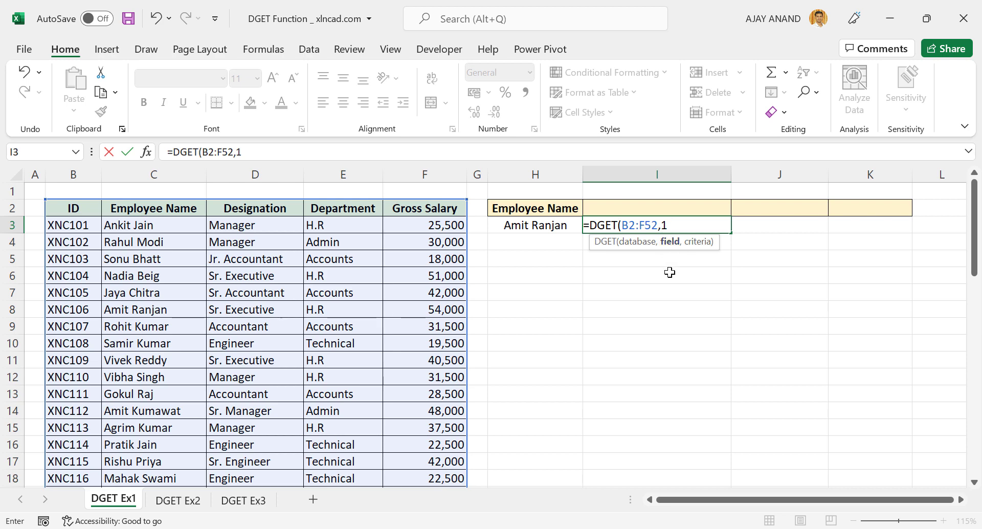
{"action": "type", "text": ","}
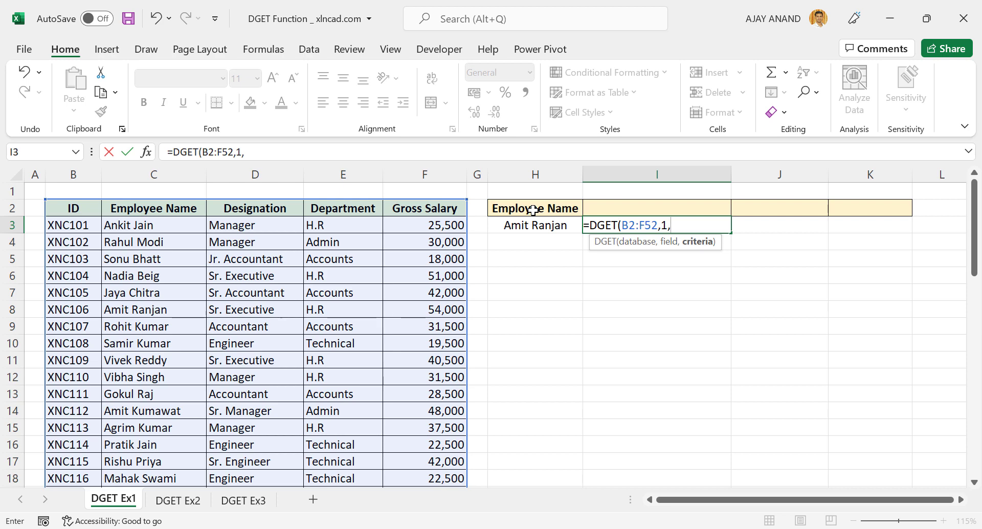
{"action": "left_click_drag", "start_coordinate": [534, 209], "coordinate": [535, 221]}
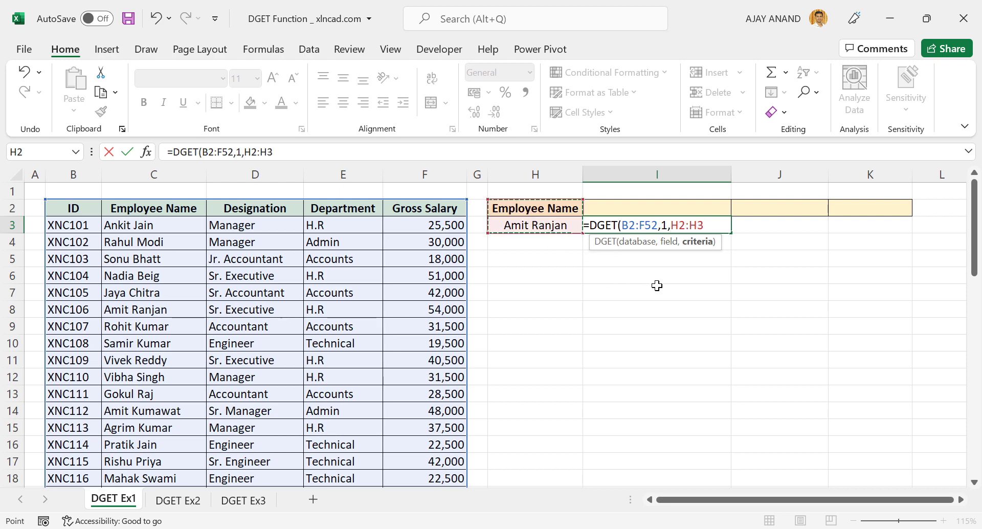
{"action": "type", "text": ")"}
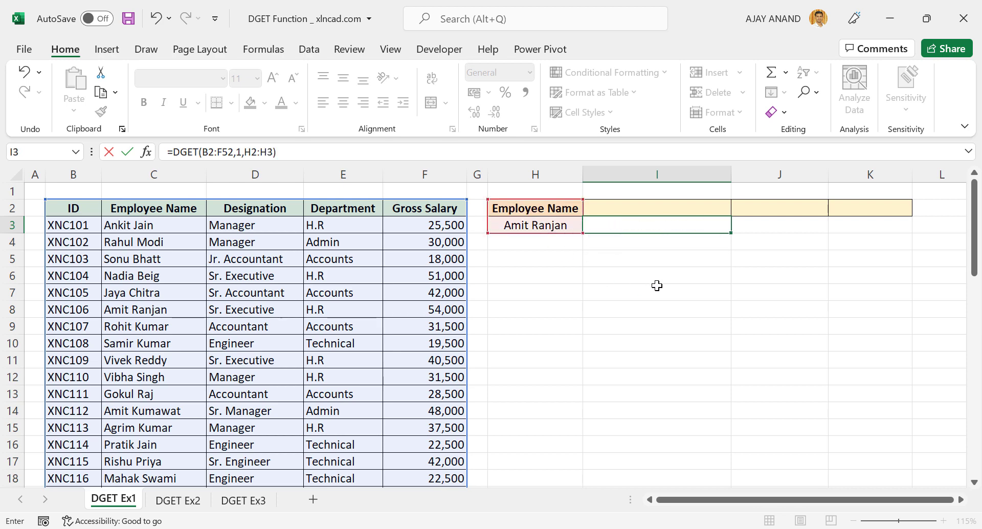
{"action": "key", "text": "Return"}
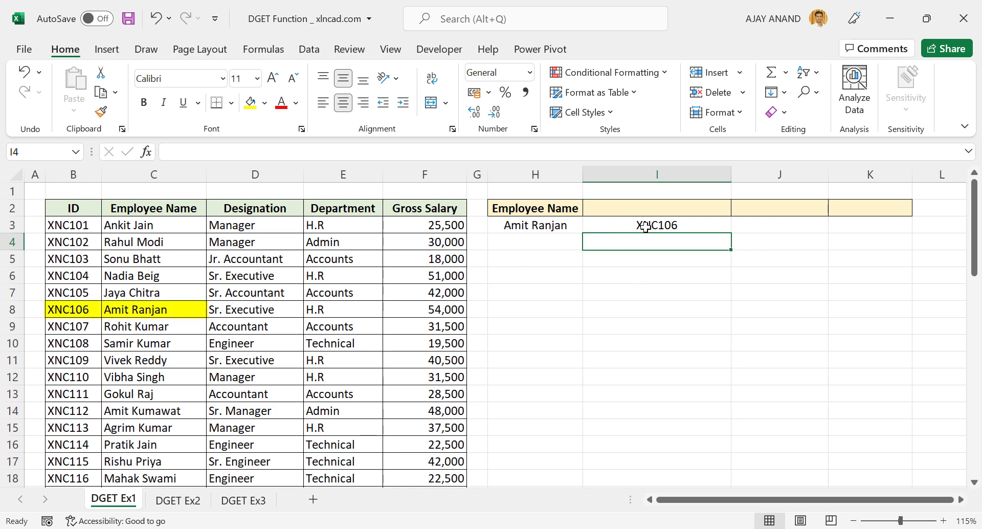
Step: Replace the lookup name in H3 with the full name of the employee in the table's second record
{"action": "left_click", "coordinate": [525, 225]}
{"action": "type", "text": "Rahu"}
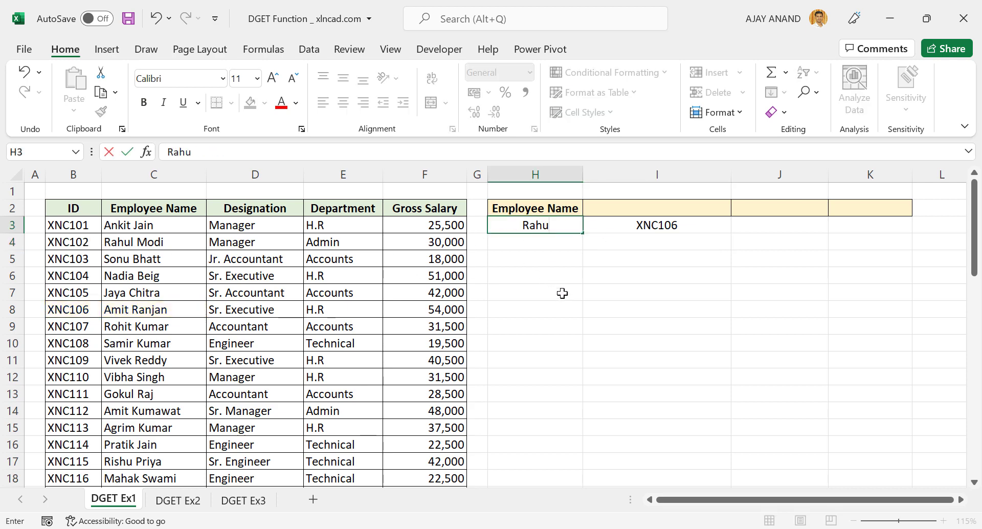
{"action": "type", "text": "l Modi"}
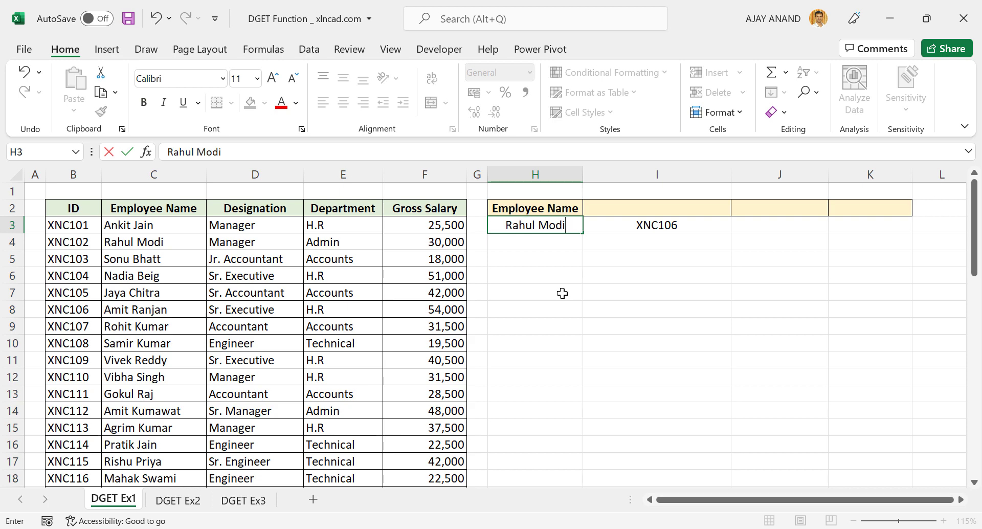
{"action": "key", "text": "Return"}
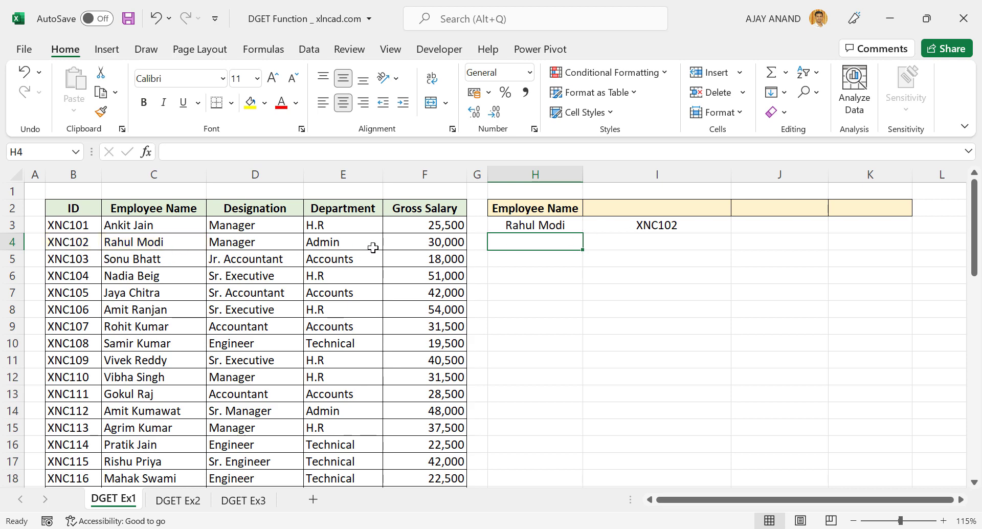
Step: Change the field argument of the DGET formula in I3 to 5 to retrieve the gross salary
{"action": "left_click", "coordinate": [658, 226]}
{"action": "double_click", "coordinate": [239, 152]}
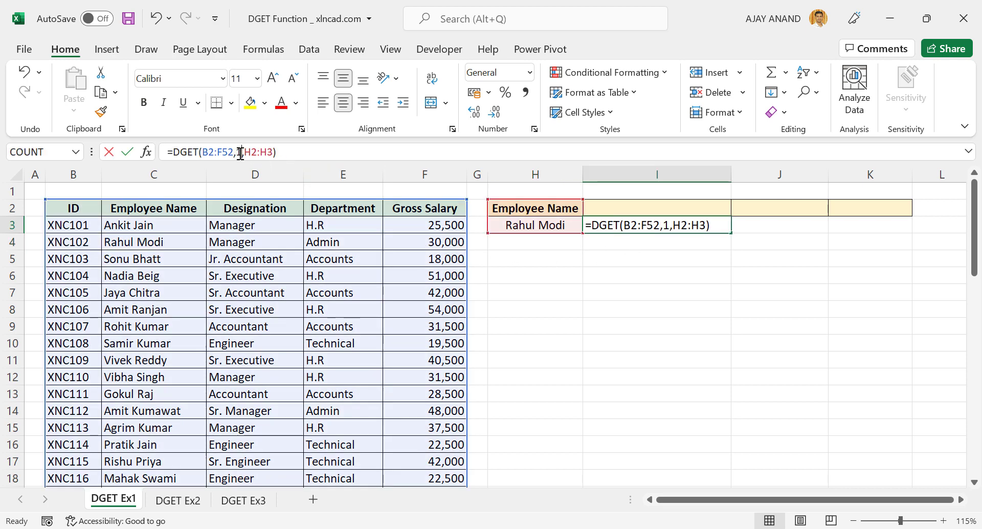
{"action": "type", "text": "5"}
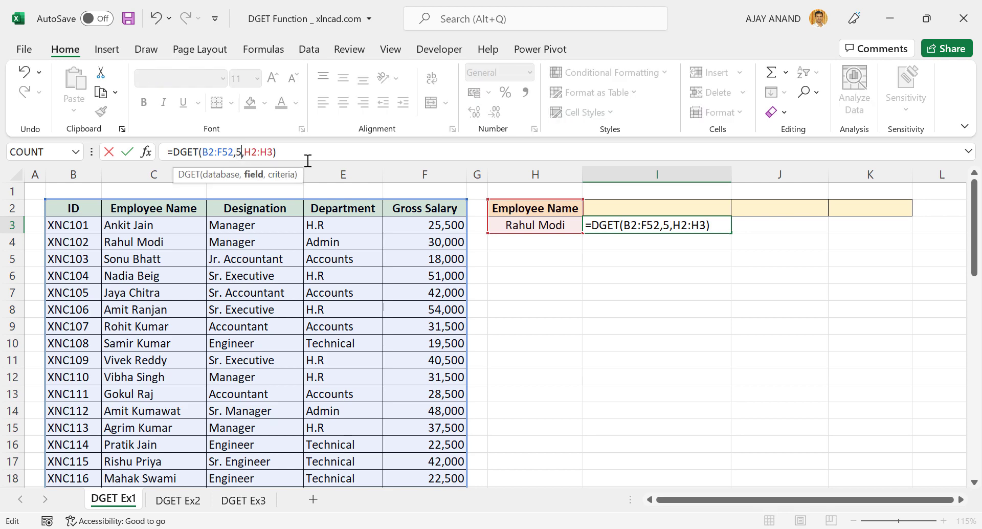
{"action": "key", "text": "Return"}
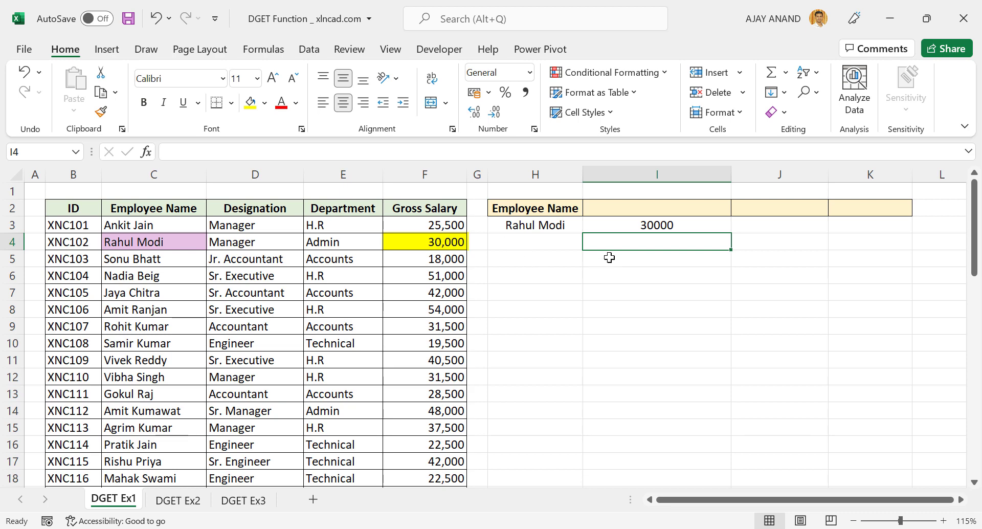
Step: Set the field argument of the DGET formula in I3 to the column name "Department"
{"action": "left_click", "coordinate": [641, 227]}
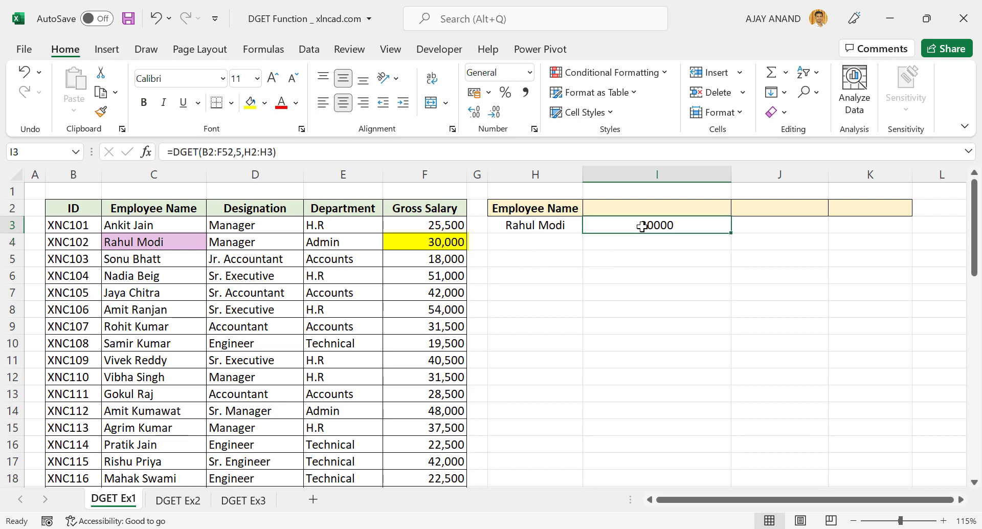
{"action": "left_click", "coordinate": [241, 152]}
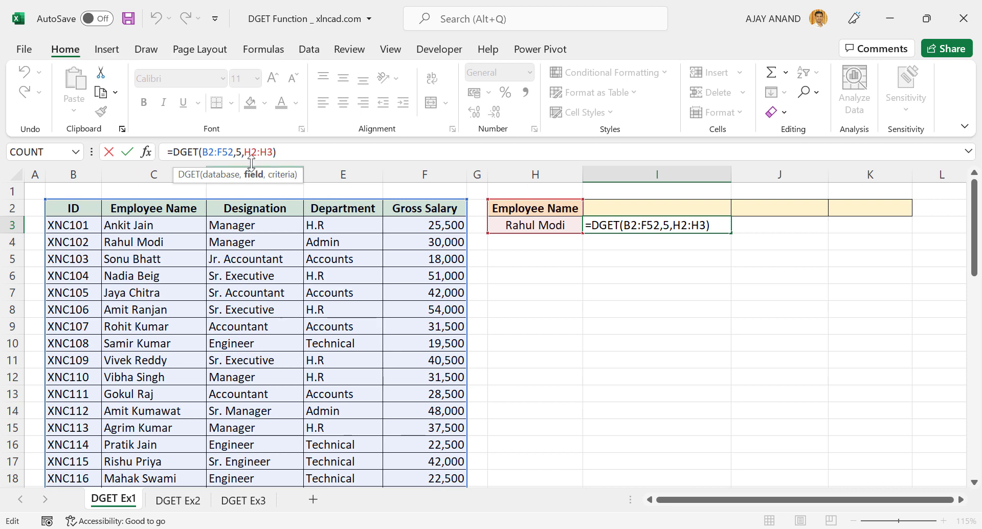
{"action": "double_click", "coordinate": [238, 153]}
{"action": "type", "text": "\"De"}
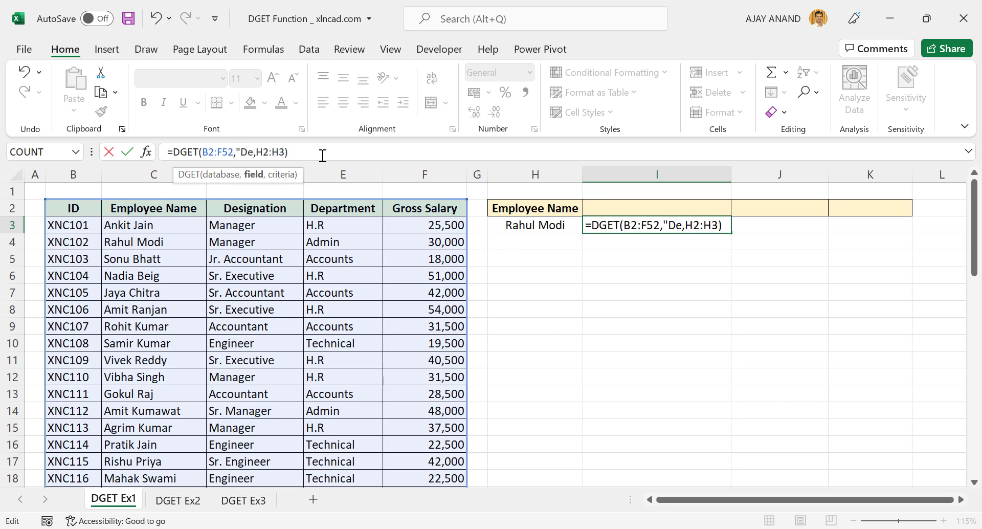
{"action": "type", "text": "partme"}
{"action": "type", "text": "nt"}
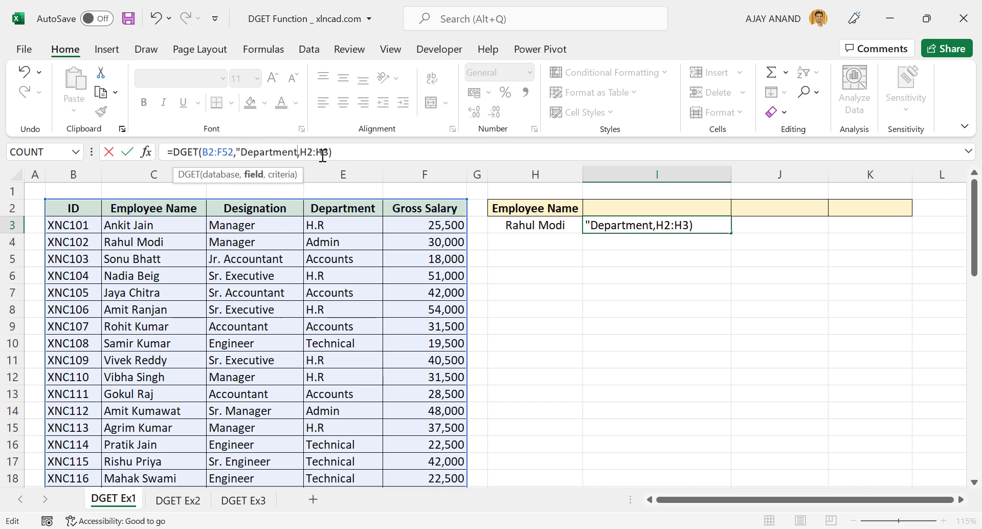
{"action": "type", "text": "\""}
{"action": "key", "text": "Return"}
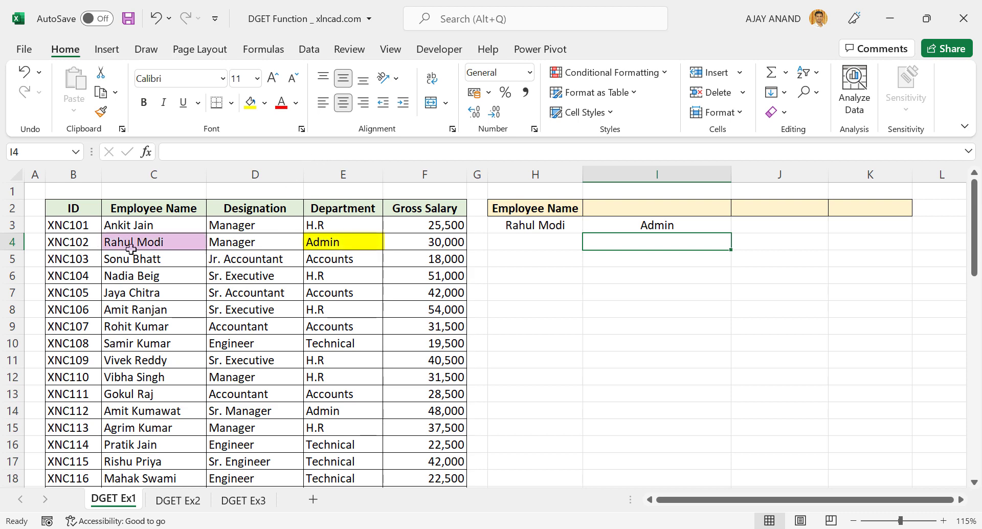
Step: Enter the header ID in I2, above the DGET formula
{"action": "left_click", "coordinate": [664, 225]}
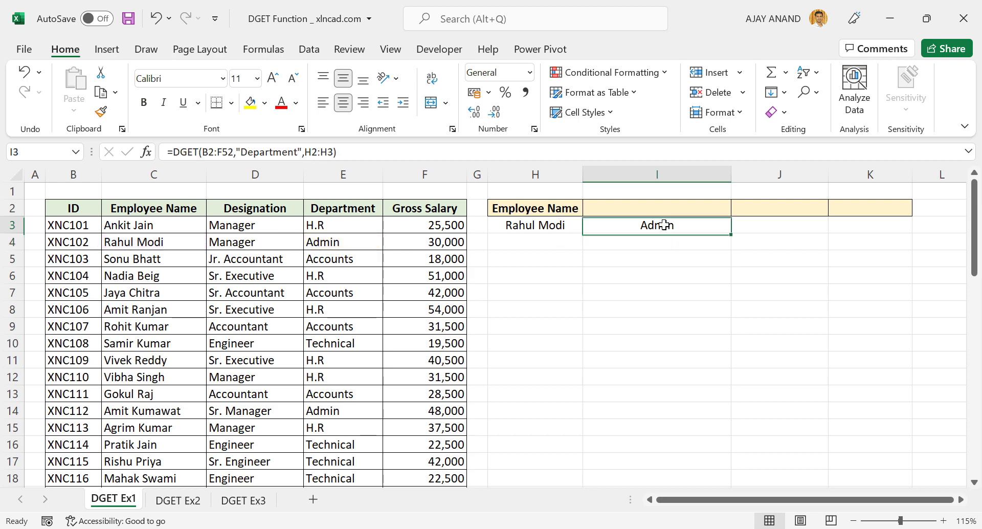
{"action": "left_click", "coordinate": [275, 152]}
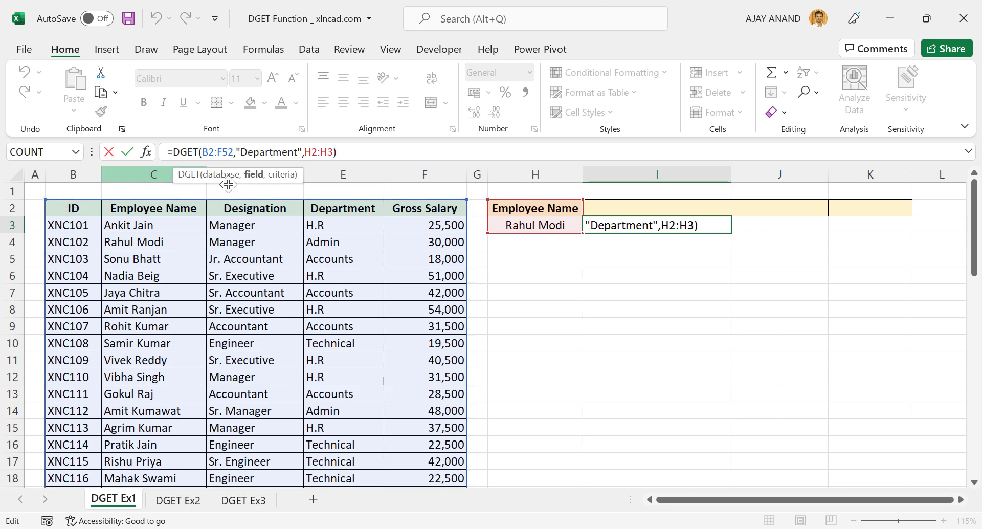
{"action": "left_click", "coordinate": [655, 209]}
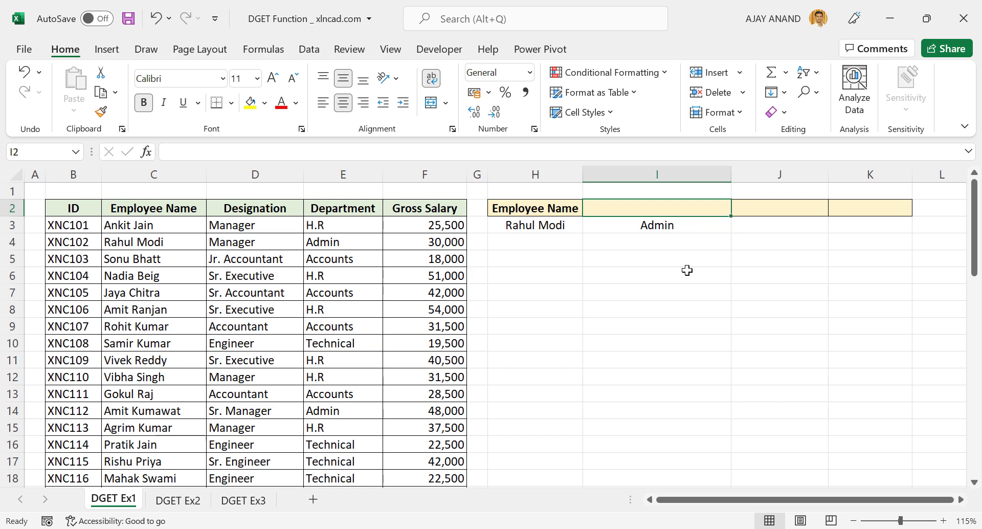
{"action": "type", "text": "ID"}
{"action": "key", "text": "Return"}
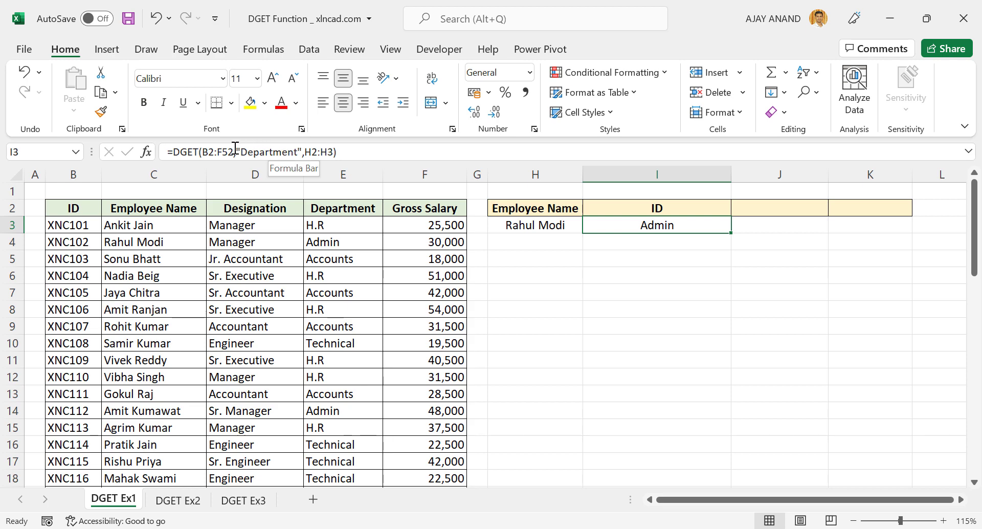
Step: Replace the field argument "Department" in the I3 formula with a reference to header cell I2
{"action": "left_click_drag", "start_coordinate": [237, 149], "coordinate": [302, 148]}
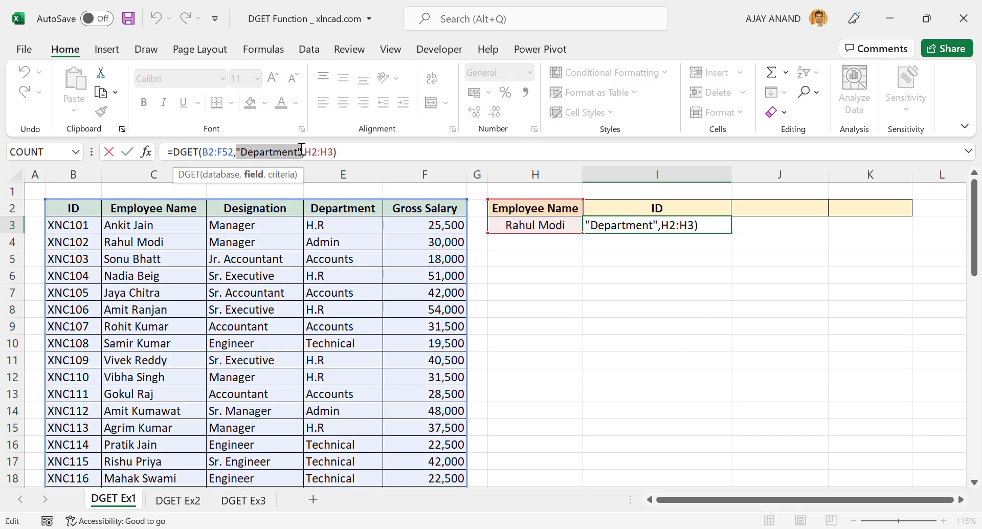
{"action": "key", "text": "Delete"}
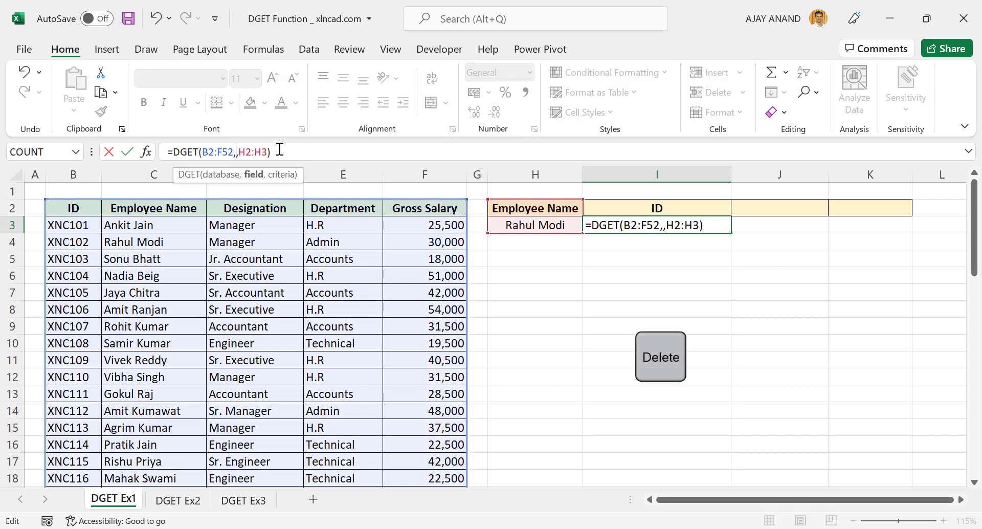
{"action": "left_click", "coordinate": [640, 209]}
{"action": "key", "text": "Return"}
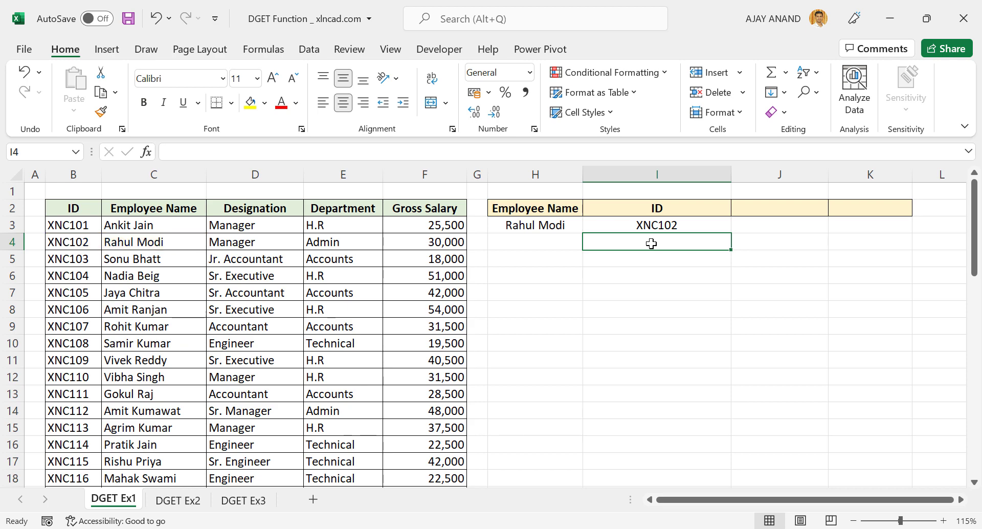
Step: Copy the Designation header from D2 into J2, keeping the yellow header formatting of the lookup table
{"action": "left_click", "coordinate": [254, 209]}
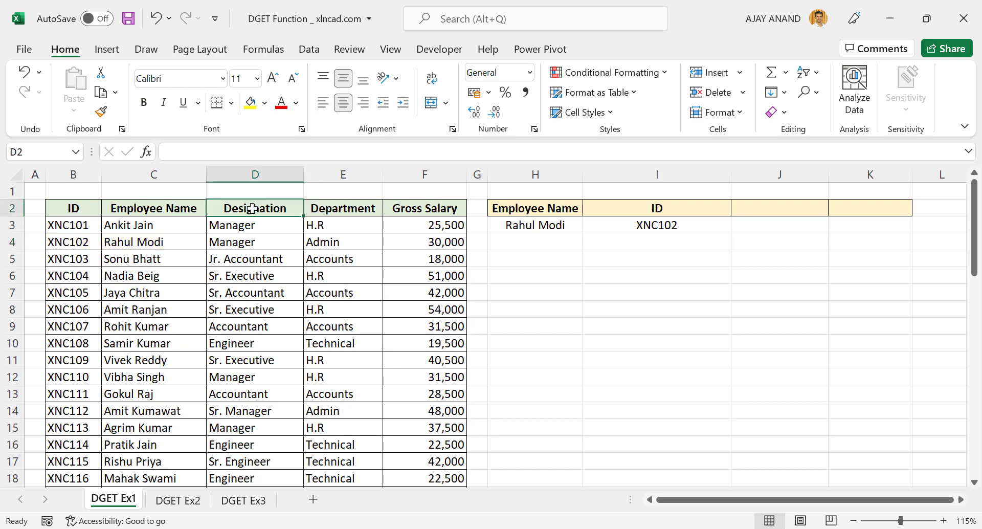
{"action": "right_click", "coordinate": [254, 208]}
{"action": "left_click", "coordinate": [316, 99]}
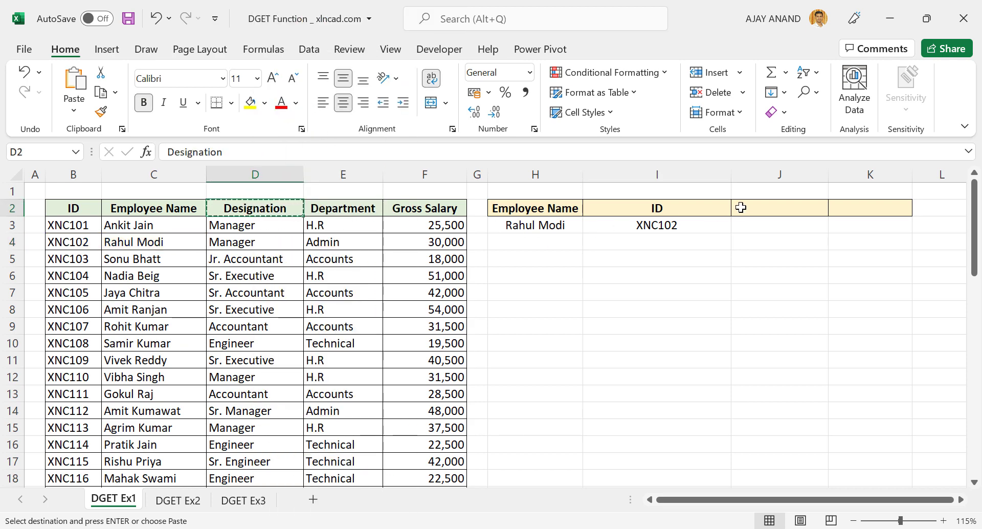
{"action": "right_click", "coordinate": [761, 207]}
{"action": "left_click", "coordinate": [821, 171]}
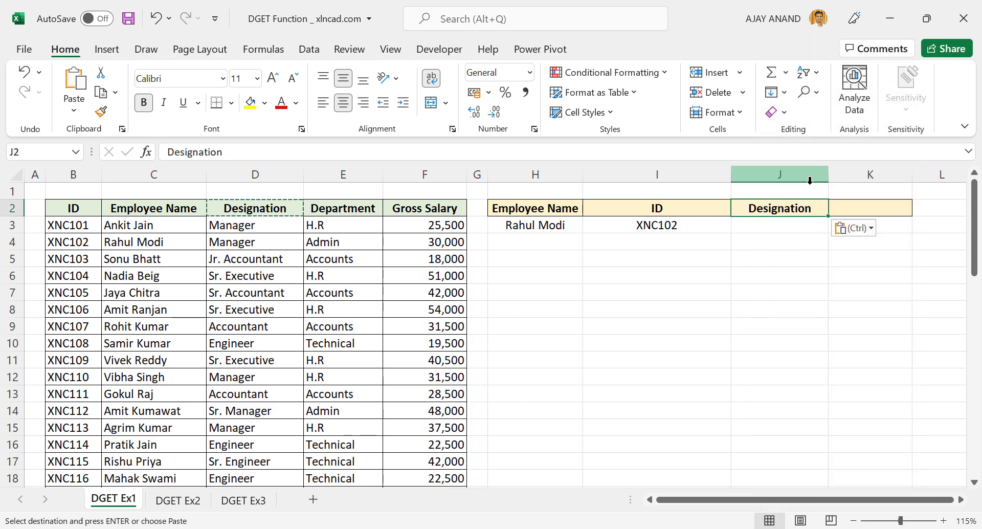
Step: Try filling the DGET formula from I3 across to J3, and clear the copied formula
{"action": "left_click", "coordinate": [723, 224]}
{"action": "left_click_drag", "start_coordinate": [764, 234], "coordinate": [804, 230]}
{"action": "left_click", "coordinate": [394, 158]}
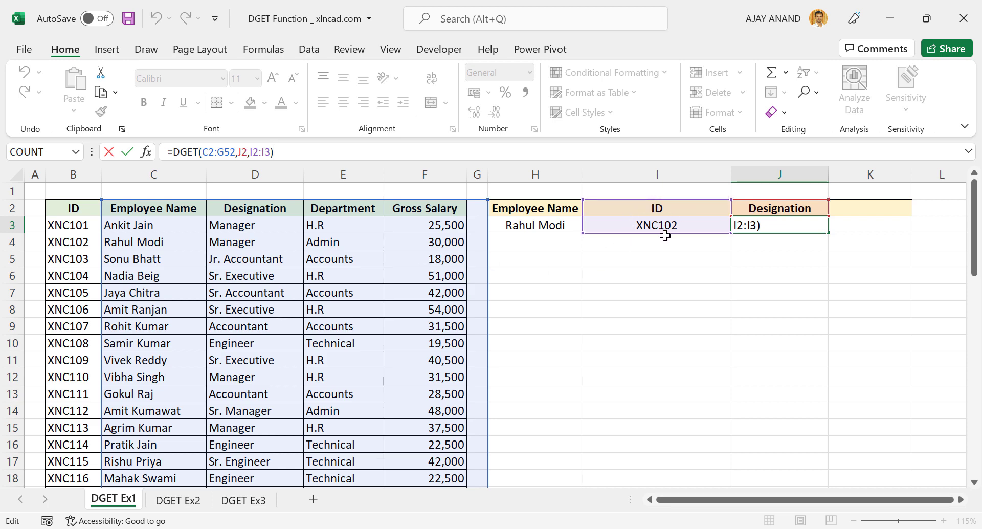
{"action": "key", "text": "ctrl+Return"}
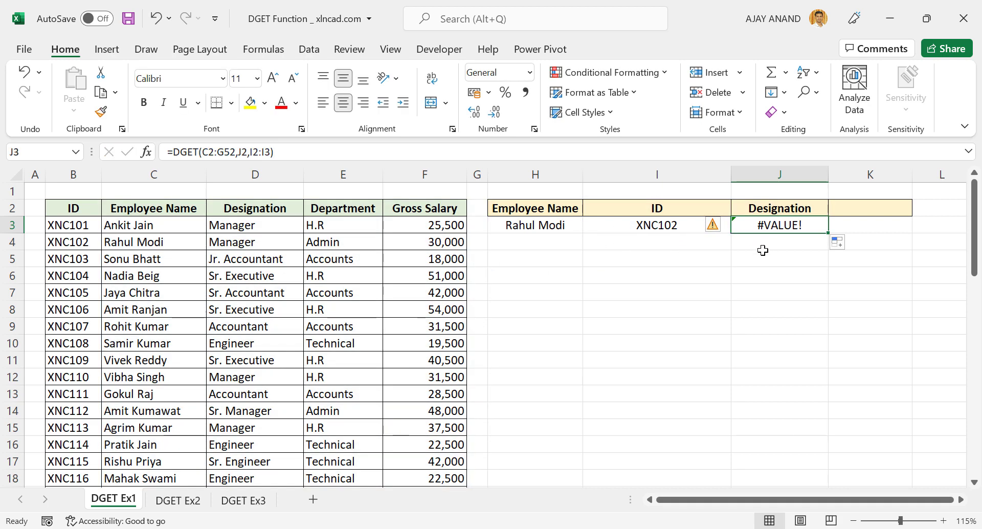
{"action": "key", "text": "Delete"}
Step: Make the database and criteria ranges in the I3 DGET formula absolute, as $B$2:$F$52 and $H$2:$H$3
{"action": "left_click", "coordinate": [662, 230]}
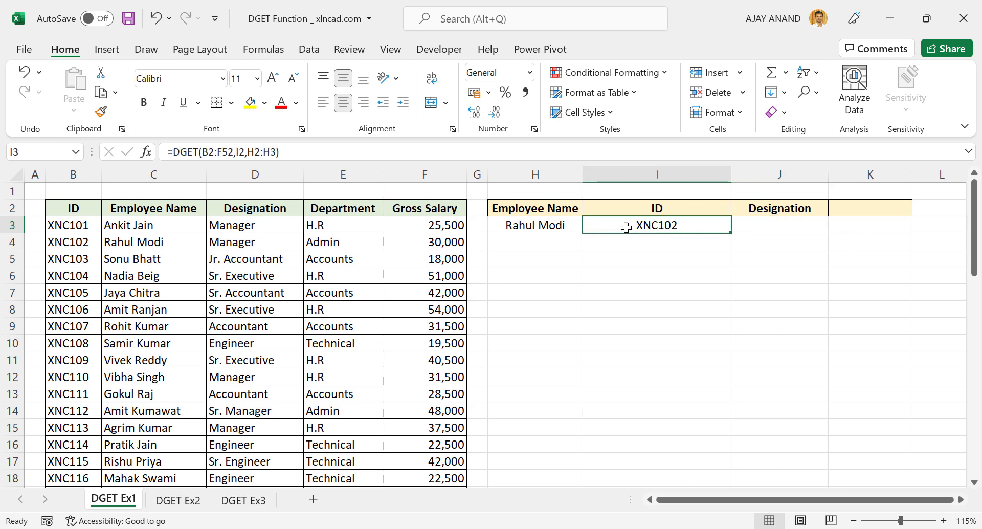
{"action": "left_click_drag", "start_coordinate": [203, 152], "coordinate": [229, 156]}
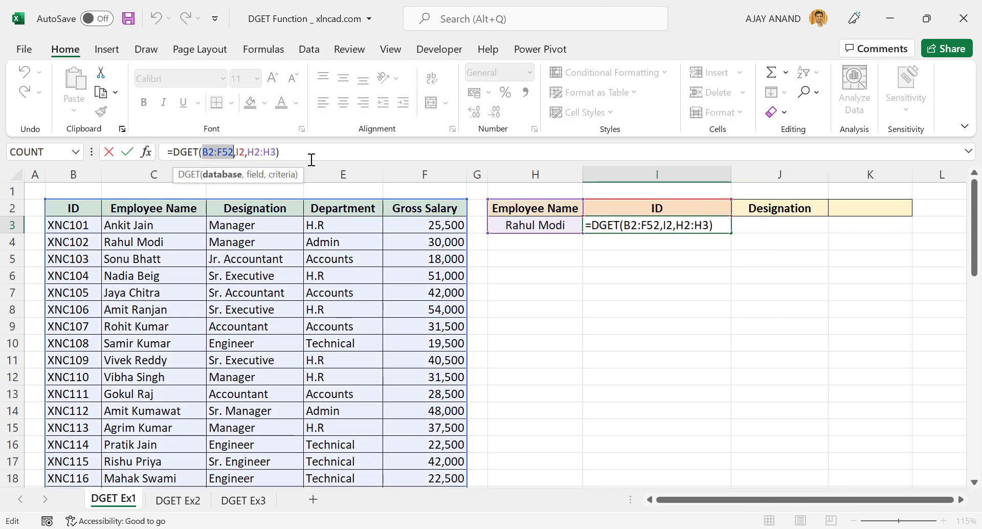
{"action": "key", "text": "F4"}
{"action": "left_click_drag", "start_coordinate": [272, 154], "coordinate": [302, 154]}
{"action": "key", "text": "F4"}
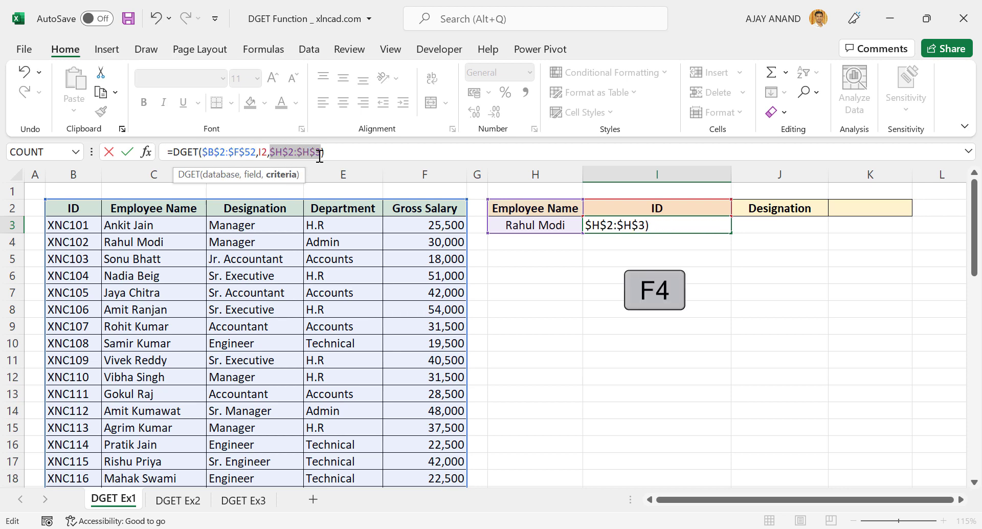
{"action": "key", "text": "Return"}
Step: Fill the DGET formula from I3 across to J3 and select J3 to check its references
{"action": "left_click", "coordinate": [711, 225]}
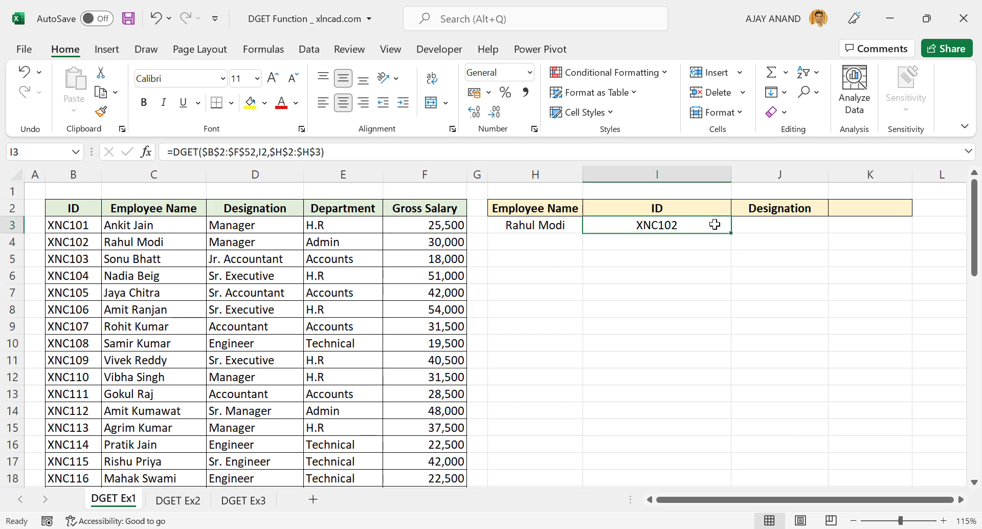
{"action": "left_click_drag", "start_coordinate": [733, 235], "coordinate": [803, 238]}
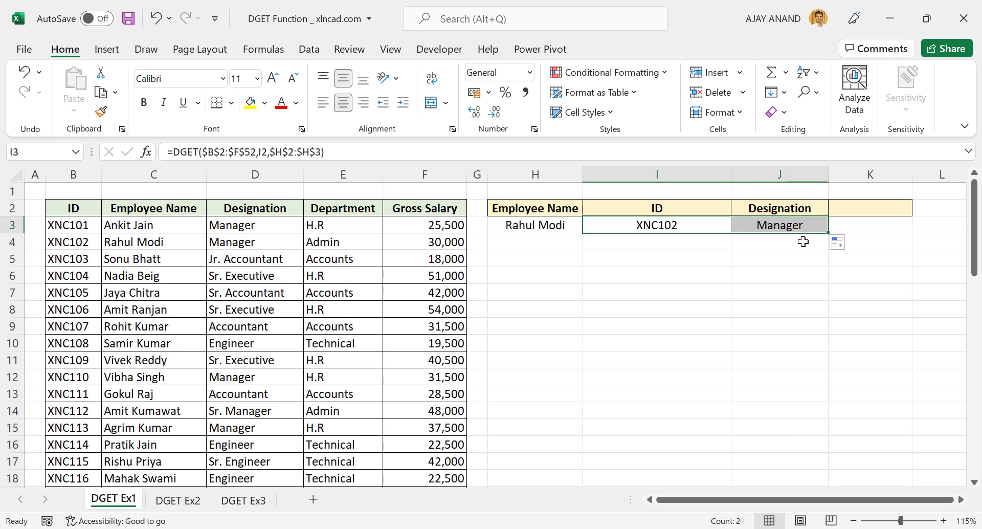
{"action": "left_click", "coordinate": [768, 225]}
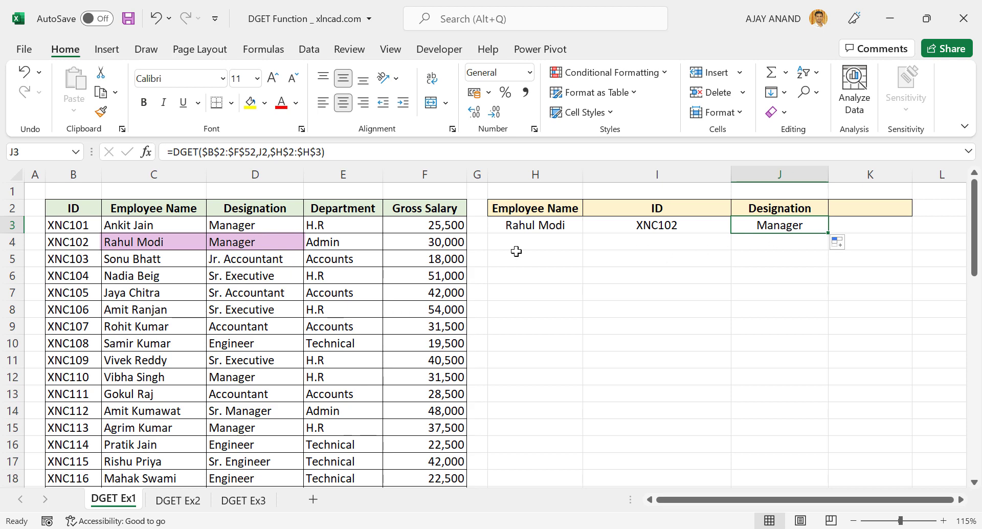
Step: Copy the Gross Salary header from F2 into K2, keeping the yellow formatting, and fill the DGET formula from J3 to K3
{"action": "left_click", "coordinate": [454, 211]}
{"action": "key", "text": "ctrl+c"}
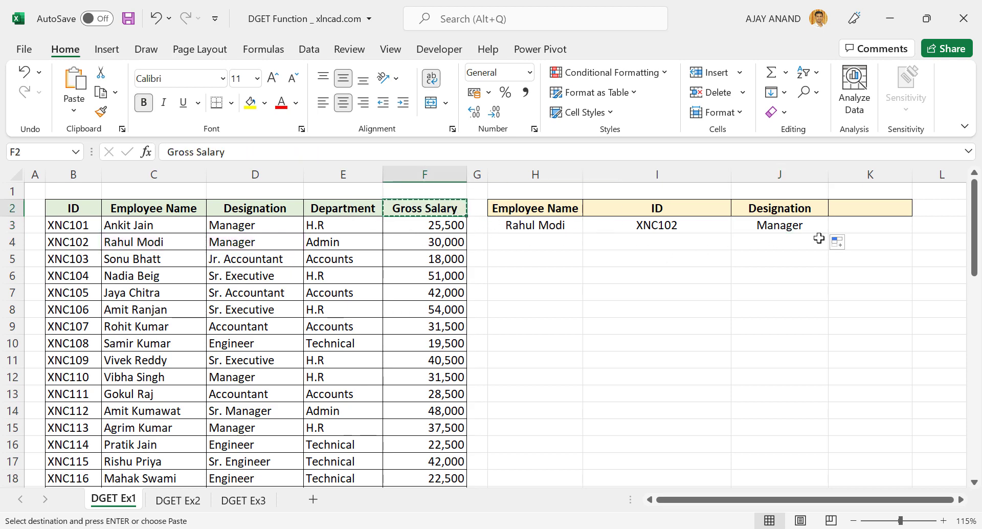
{"action": "right_click", "coordinate": [856, 212]}
{"action": "left_click", "coordinate": [755, 168]}
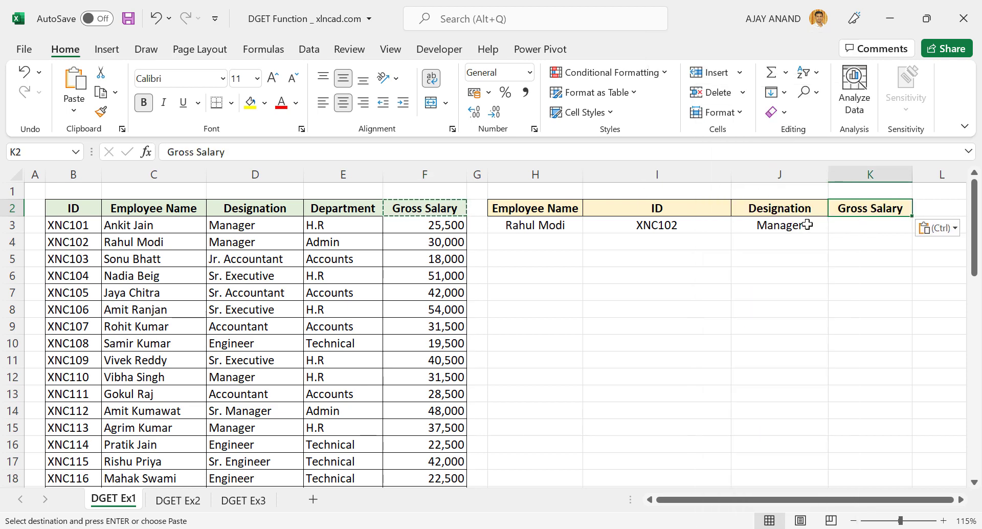
{"action": "left_click", "coordinate": [808, 225]}
{"action": "left_click_drag", "start_coordinate": [830, 234], "coordinate": [877, 234]}
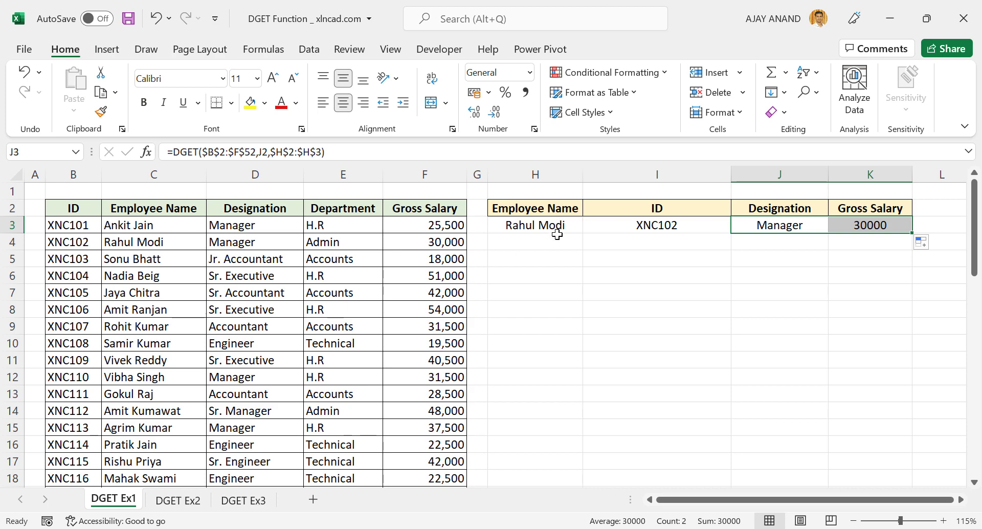
Step: Test the lookup by entering the full name of the employee from C11 in H3
{"action": "left_click", "coordinate": [532, 228]}
{"action": "type", "text": "Viv"}
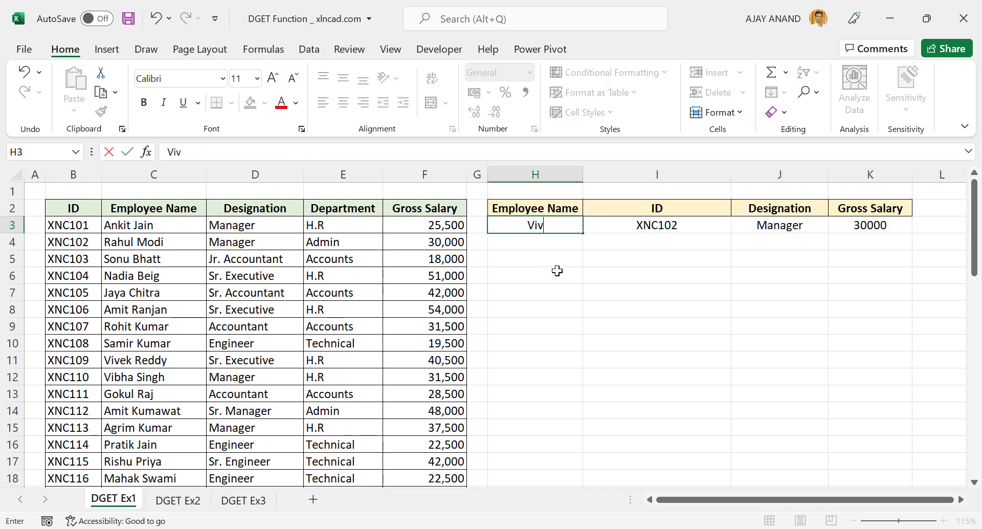
{"action": "type", "text": "ek Reddy"}
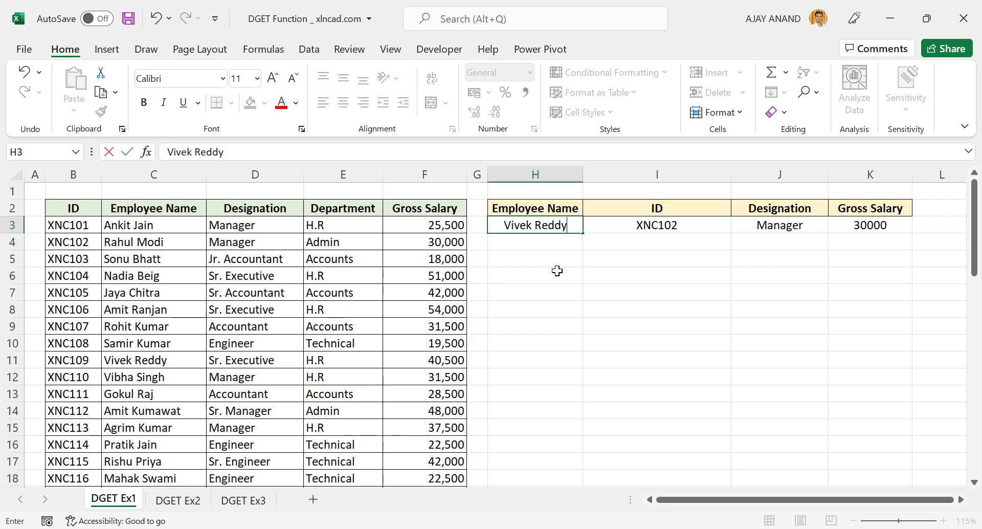
{"action": "key", "text": "Return"}
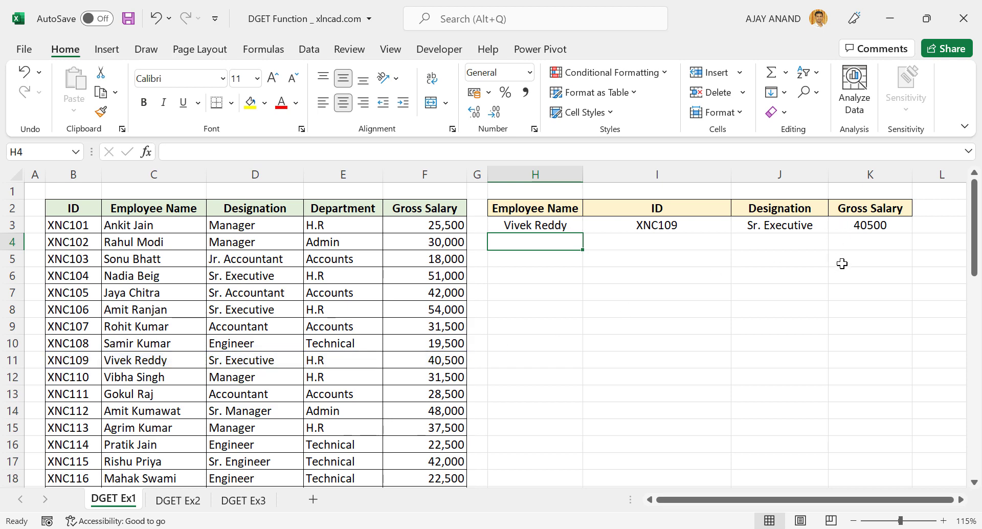
Step: Test a partial match by entering only the first name of the employee from C13 in H3
{"action": "left_click", "coordinate": [639, 227]}
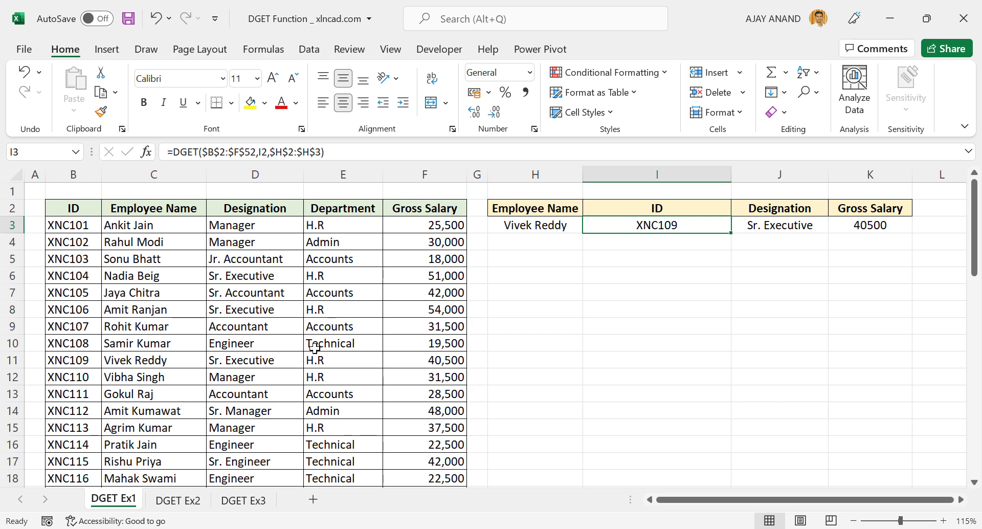
{"action": "key", "text": "Left"}
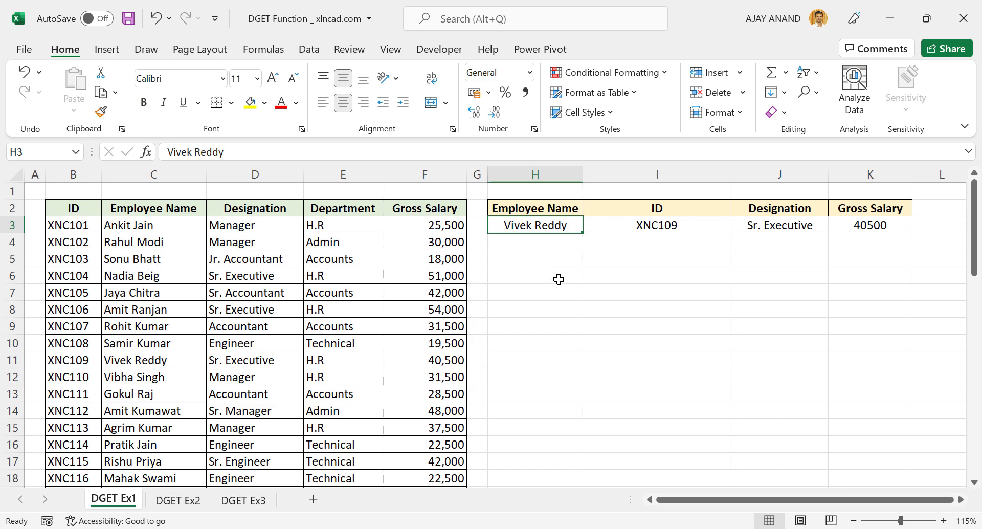
{"action": "type", "text": "Gokul"}
{"action": "key", "text": "Return"}
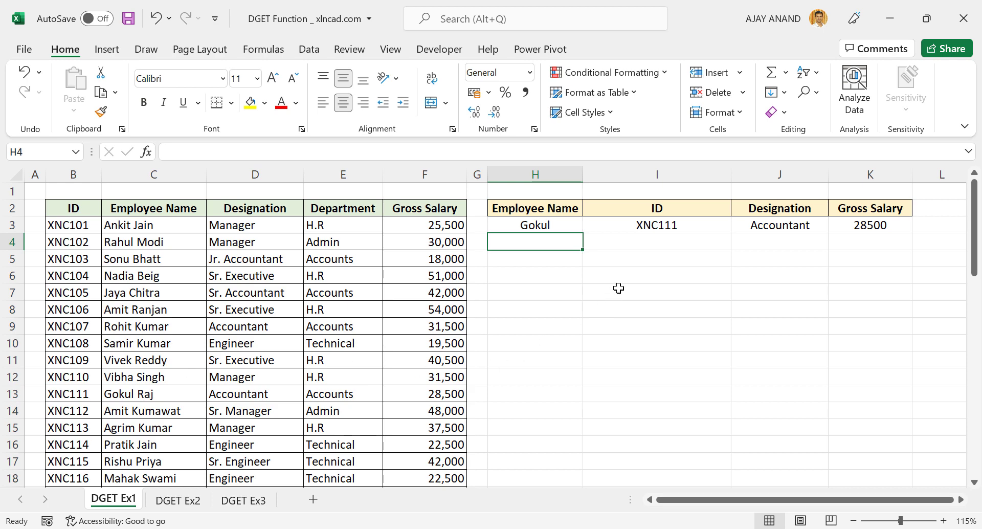
Step: Replace the employee name in C10 with the same full name as in C13 to create a duplicate match
{"action": "left_click", "coordinate": [136, 343]}
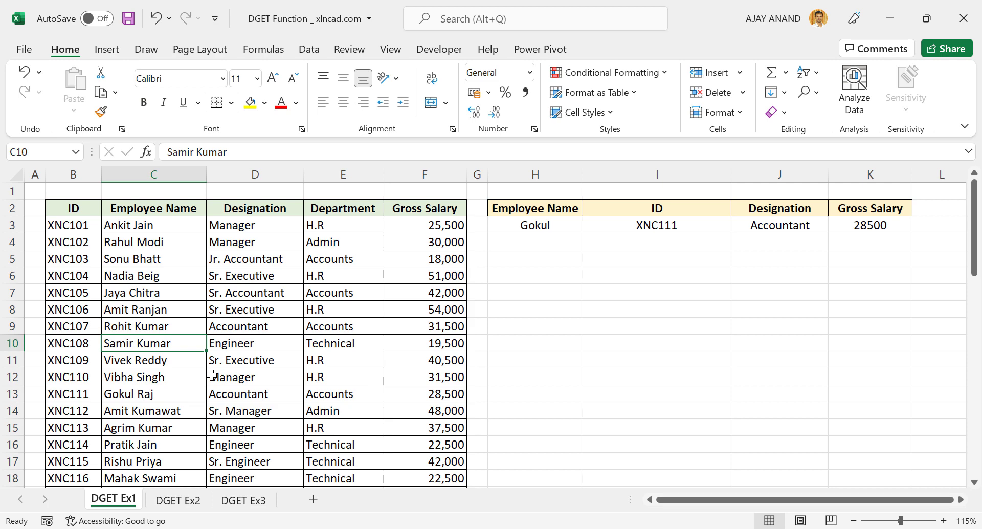
{"action": "type", "text": "Gokul"}
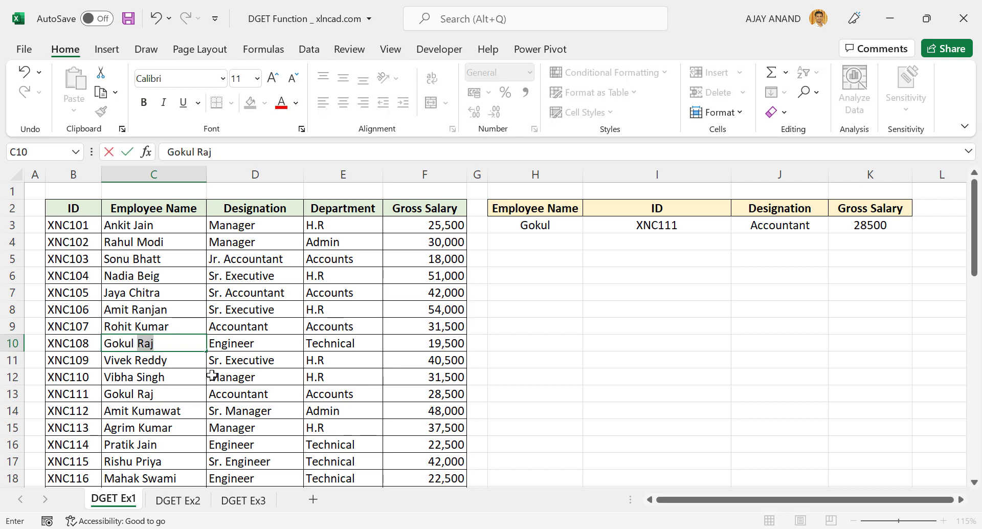
{"action": "key", "text": "Return"}
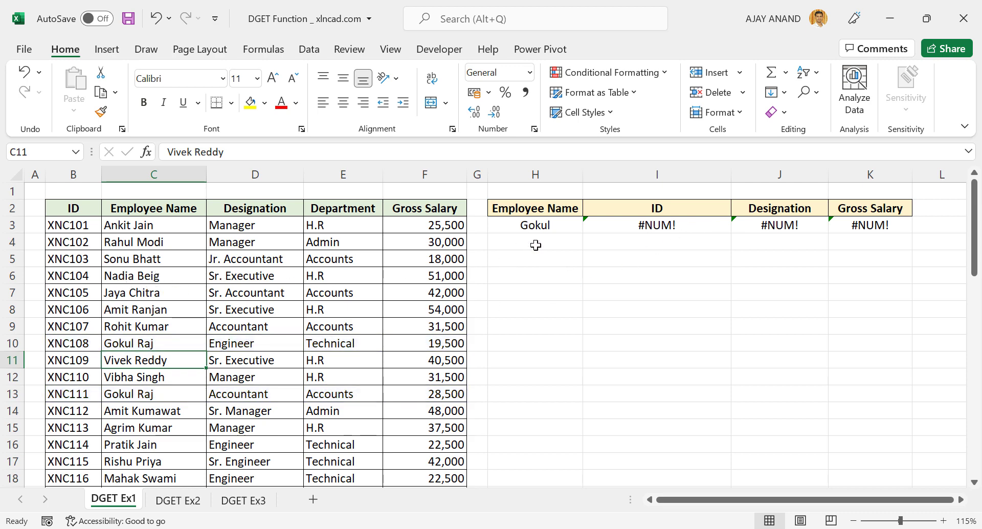
Step: Enter the first name of the employee from C6 as the lookup criterion in H3
{"action": "left_click", "coordinate": [537, 227]}
{"action": "type", "text": "Nadia"}
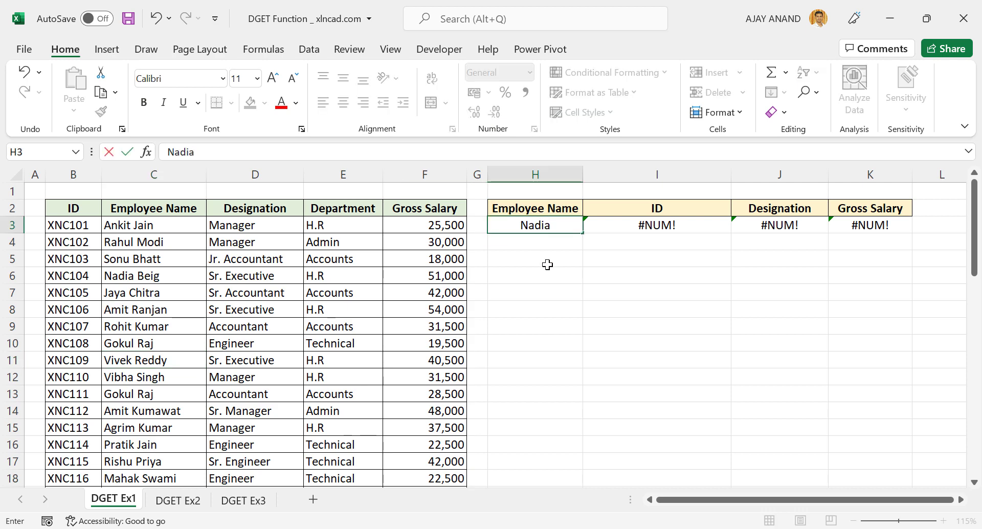
{"action": "key", "text": "Return"}
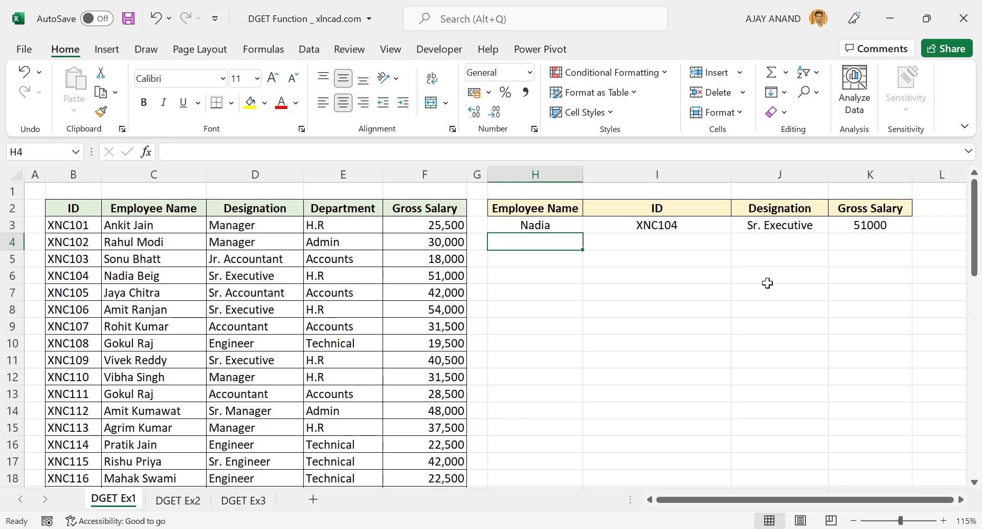
Step: Enter two first names that are missing from the employee table as criteria in H3 and H4
{"action": "left_click", "coordinate": [543, 228]}
{"action": "type", "text": "Ajay"}
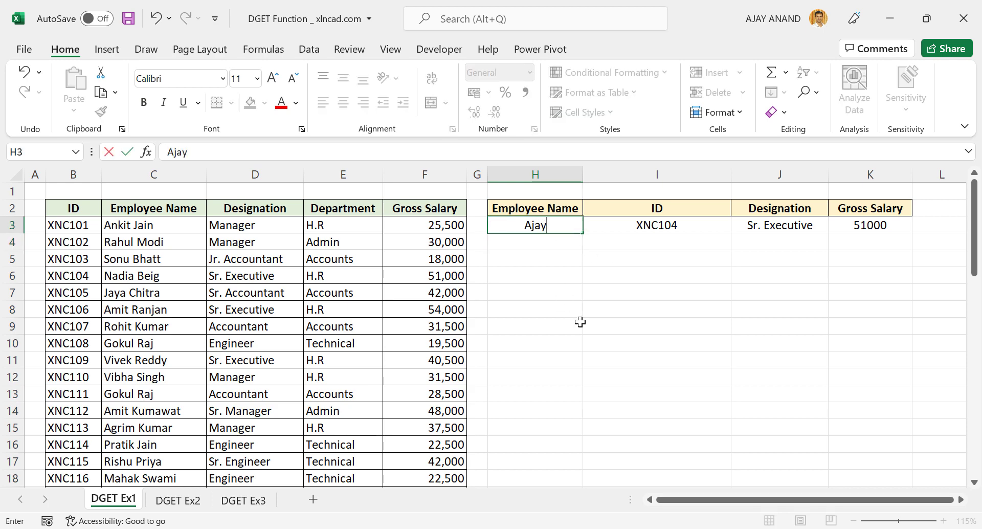
{"action": "key", "text": "Return"}
{"action": "type", "text": "Arun"}
{"action": "key", "text": "Return"}
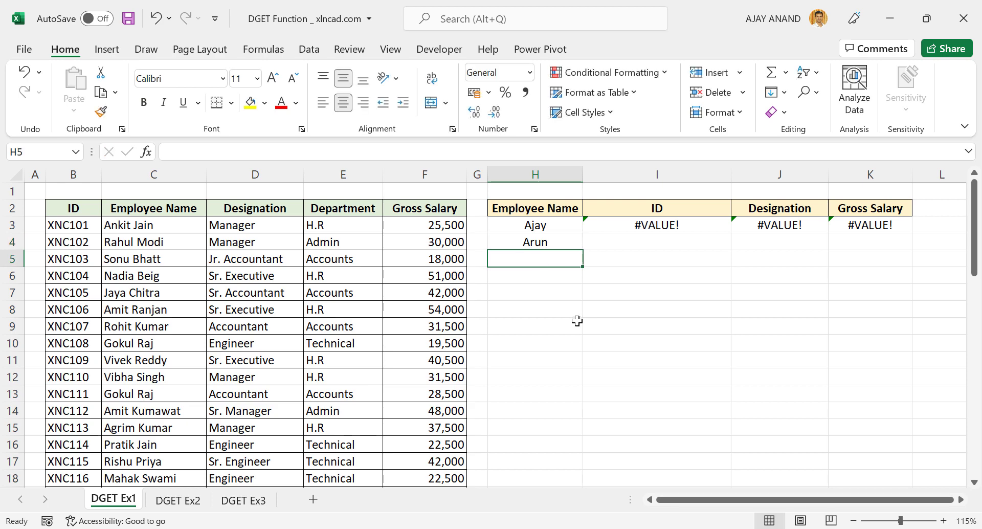
Step: Extend the criteria range of the I3 DGET formula to include H4, as the absolute range $H$2:$H$4
{"action": "left_click", "coordinate": [649, 225]}
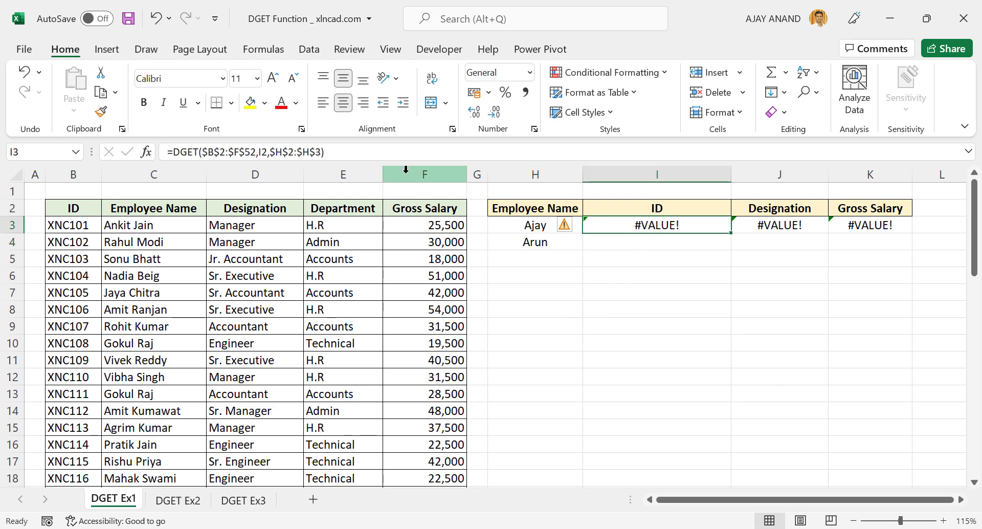
{"action": "left_click_drag", "start_coordinate": [271, 152], "coordinate": [320, 151]}
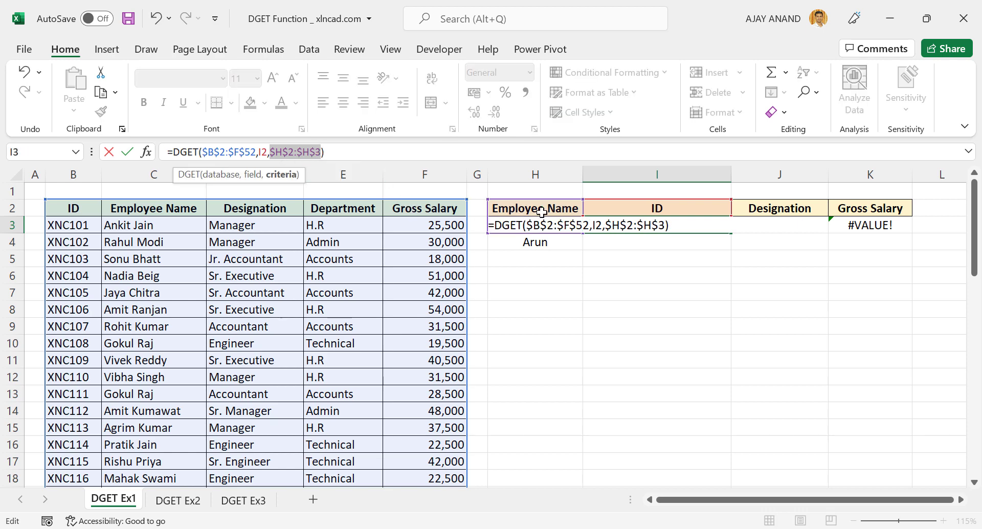
{"action": "left_click_drag", "start_coordinate": [540, 207], "coordinate": [535, 244]}
{"action": "left_click_drag", "start_coordinate": [271, 152], "coordinate": [301, 151]}
{"action": "key", "text": "F4"}
{"action": "key", "text": "Return"}
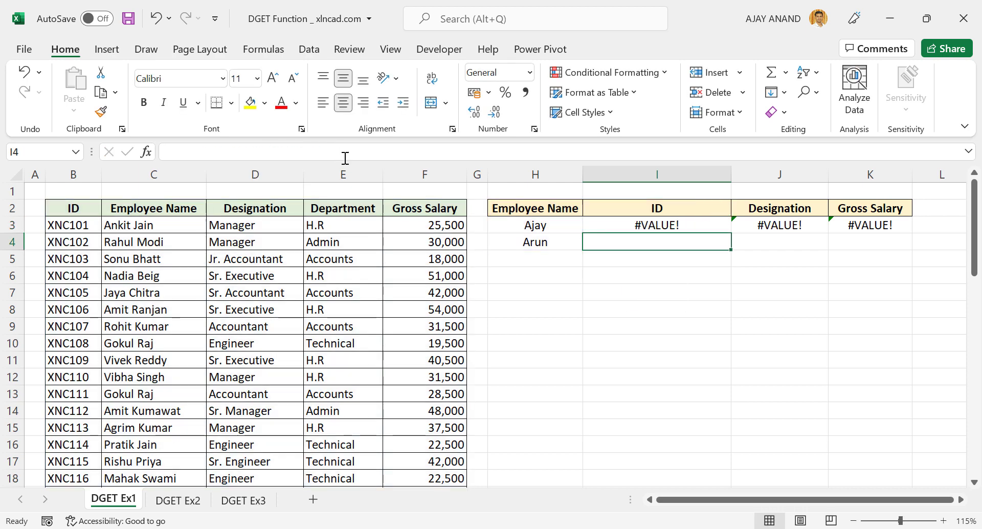
Step: Fill the updated DGET formula from I3 across to J3 and K3
{"action": "left_click", "coordinate": [685, 225]}
{"action": "left_click_drag", "start_coordinate": [734, 234], "coordinate": [885, 226]}
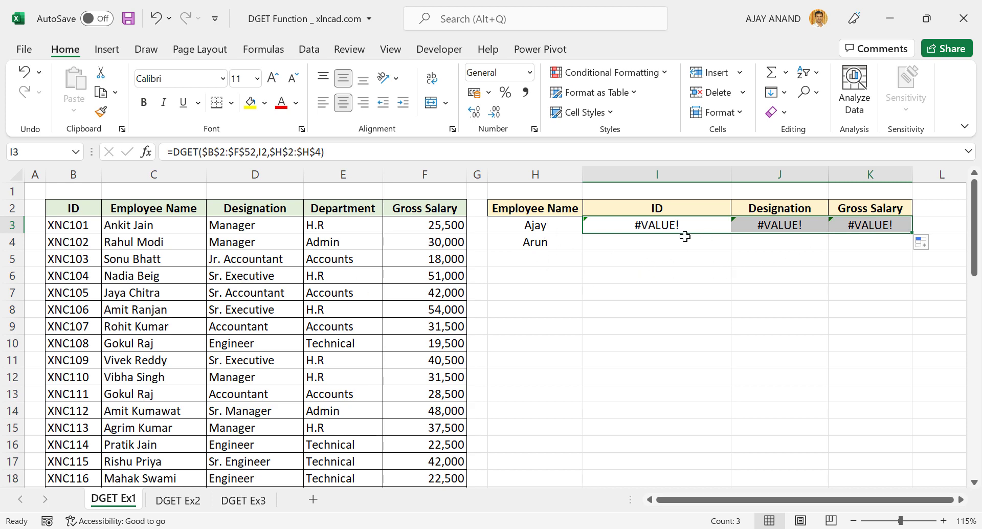
{"action": "left_click", "coordinate": [643, 270]}
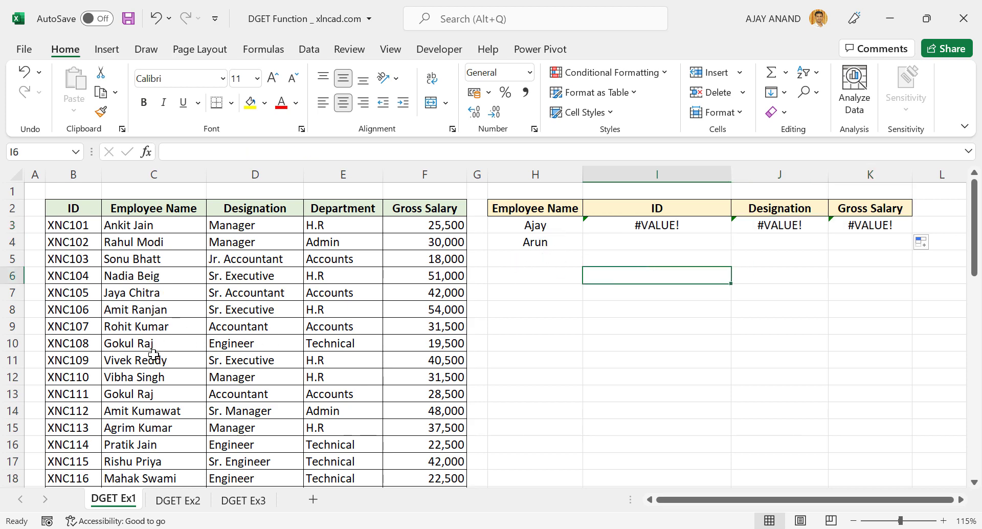
Step: Replace the employee name in C9 with the first name used as the criterion in H4
{"action": "left_click", "coordinate": [152, 326]}
{"action": "type", "text": "Ar"}
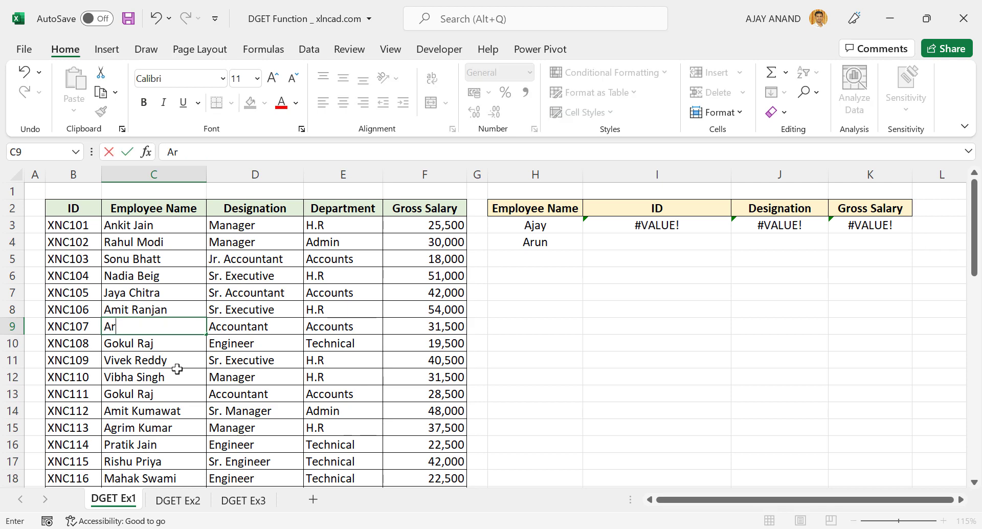
{"action": "type", "text": "un"}
{"action": "key", "text": "Return"}
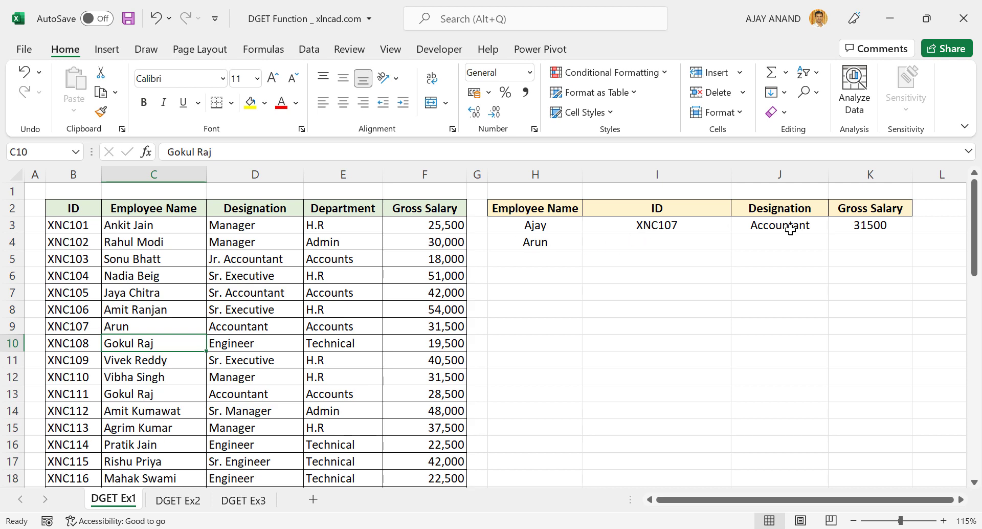
Step: Try replacing the employee name in C12 with the criterion name from H3, and undo the change
{"action": "left_click", "coordinate": [152, 379]}
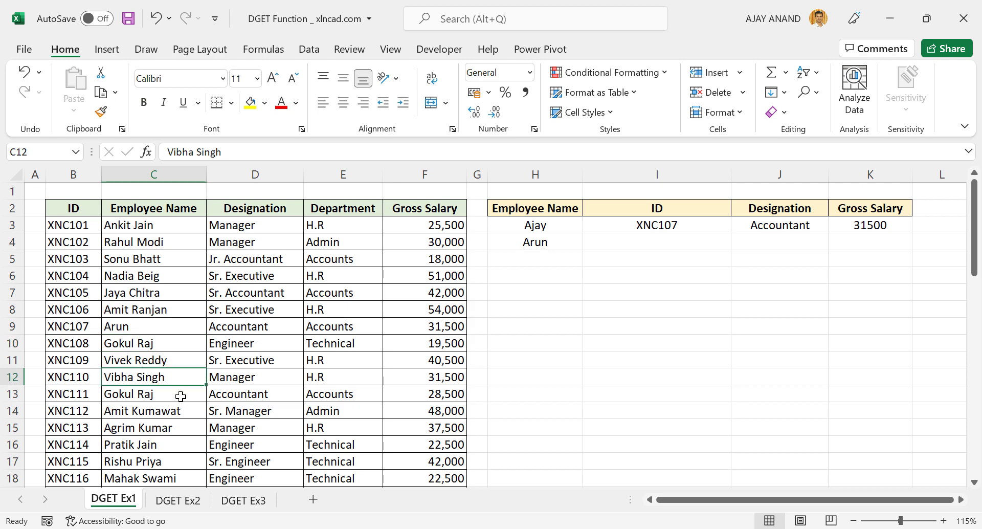
{"action": "type", "text": "Ajay"}
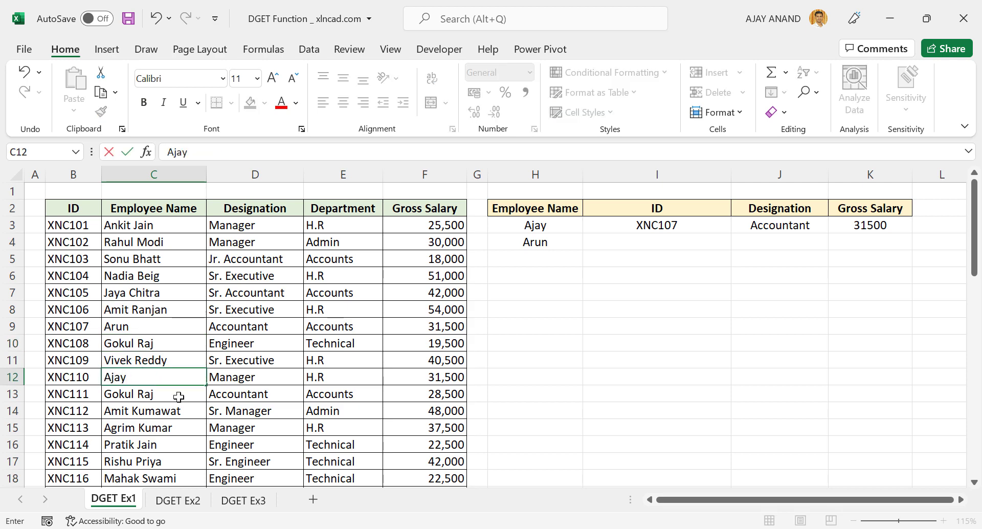
{"action": "key", "text": "Return"}
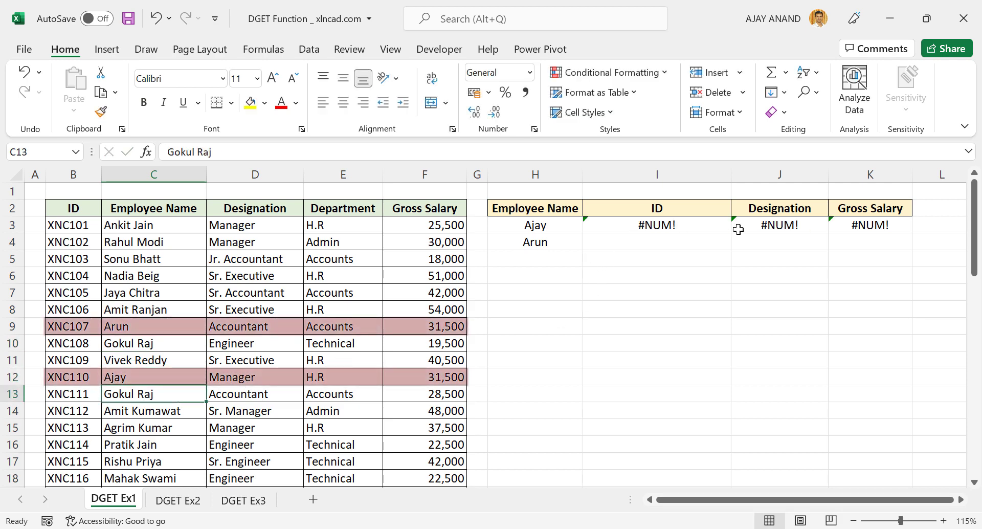
{"action": "key", "text": "ctrl+z"}
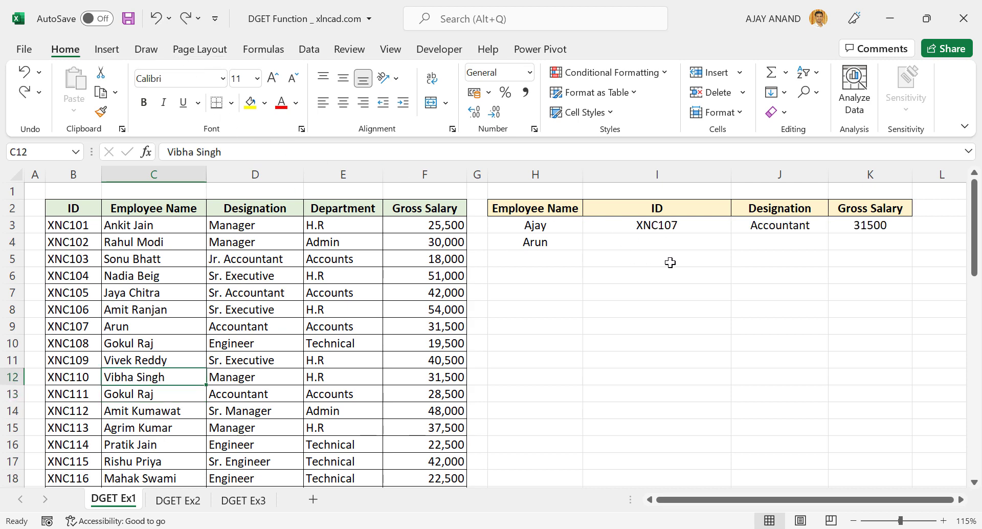
Step: On the DGET Ex2 sheet, enter =DGET(B2:D17,3,G2:H3) in I3 to look up marks by candidate and exam
{"action": "left_click", "coordinate": [190, 502]}
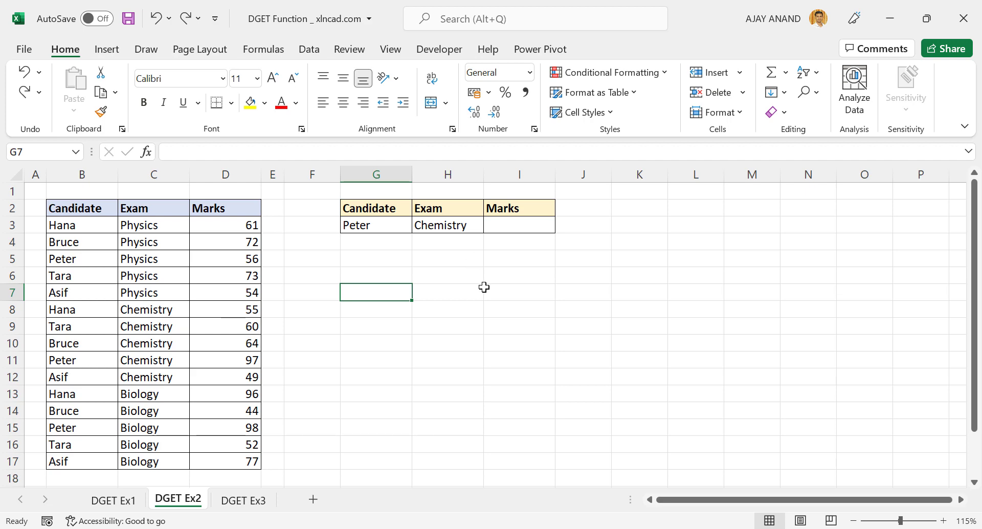
{"action": "left_click", "coordinate": [510, 226]}
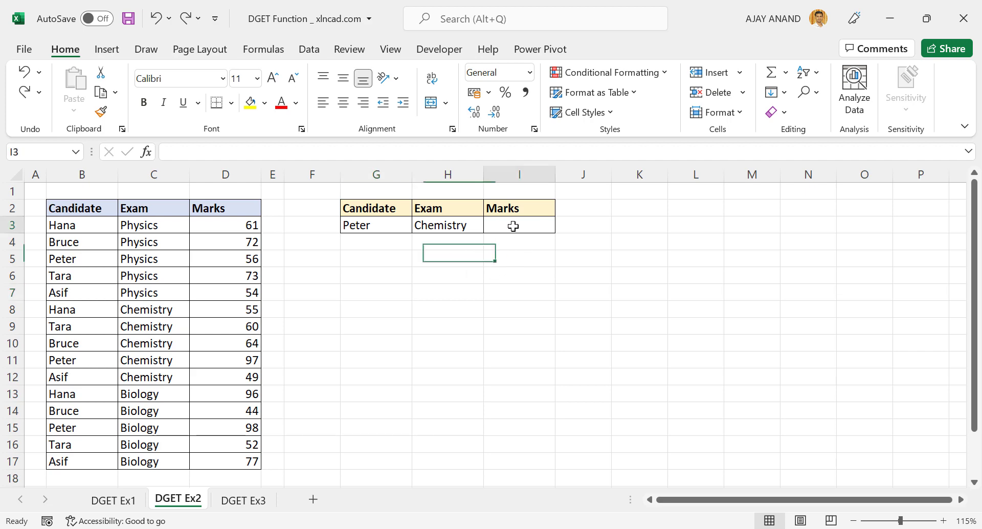
{"action": "type", "text": "=dge"}
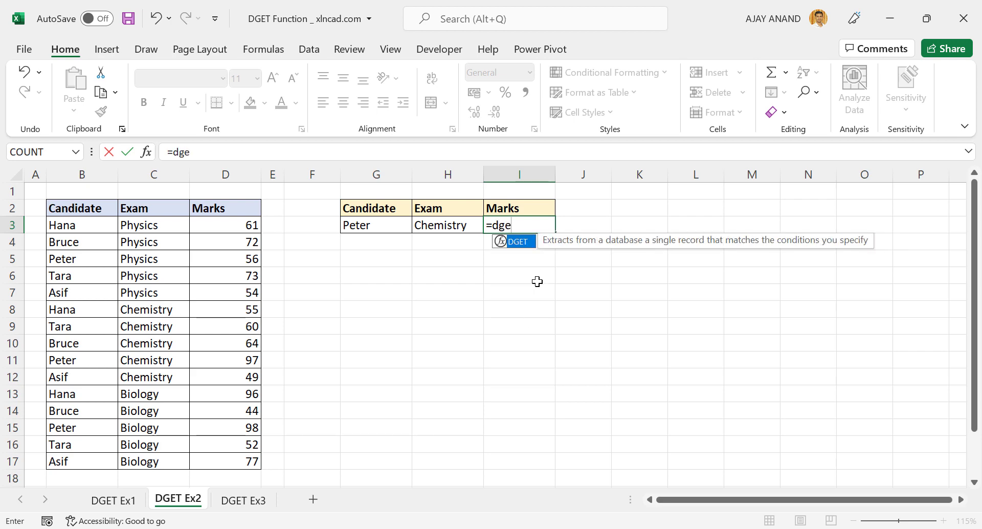
{"action": "type", "text": "t("}
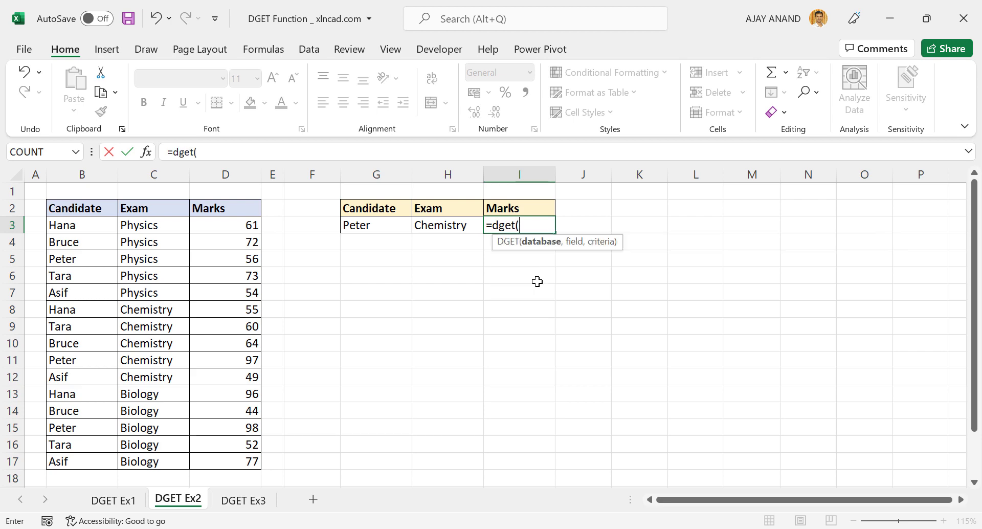
{"action": "left_click_drag", "start_coordinate": [67, 210], "coordinate": [235, 462]}
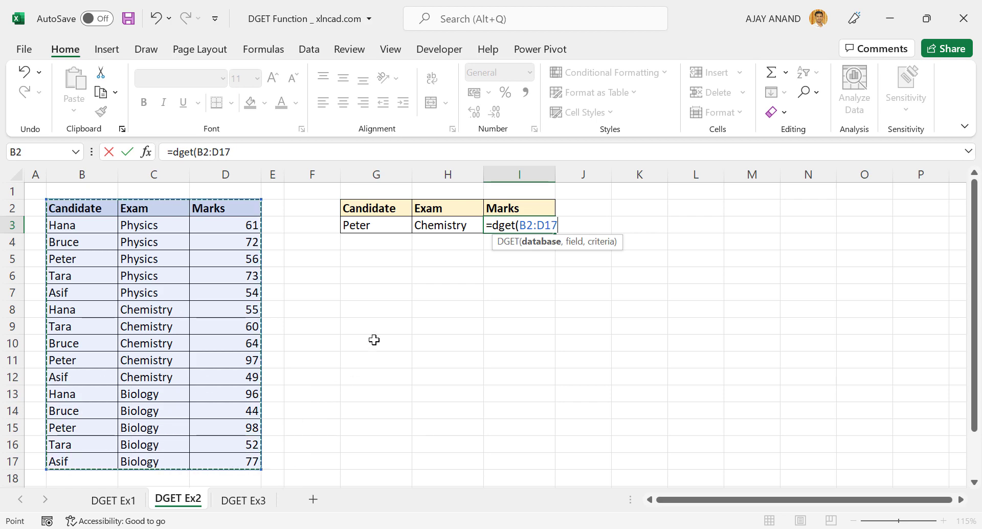
{"action": "type", "text": ","}
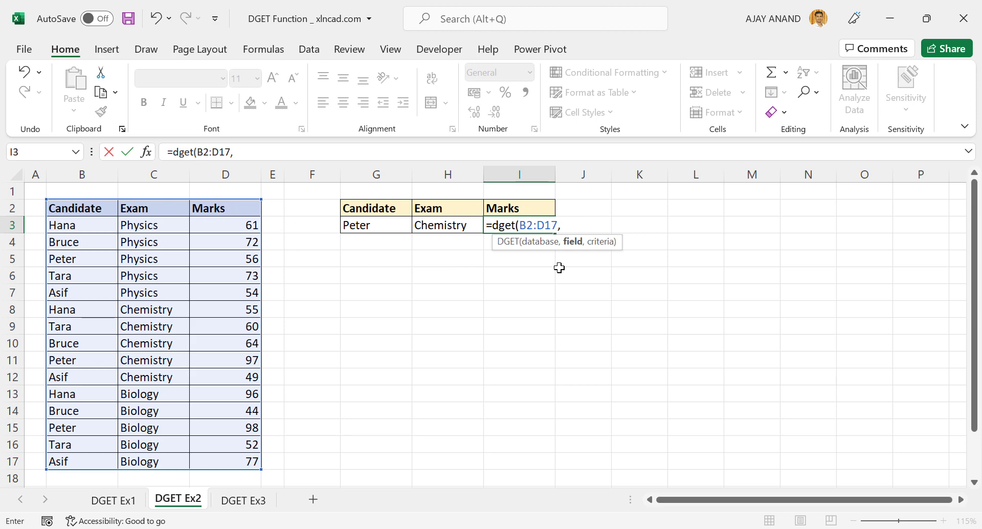
{"action": "type", "text": ","}
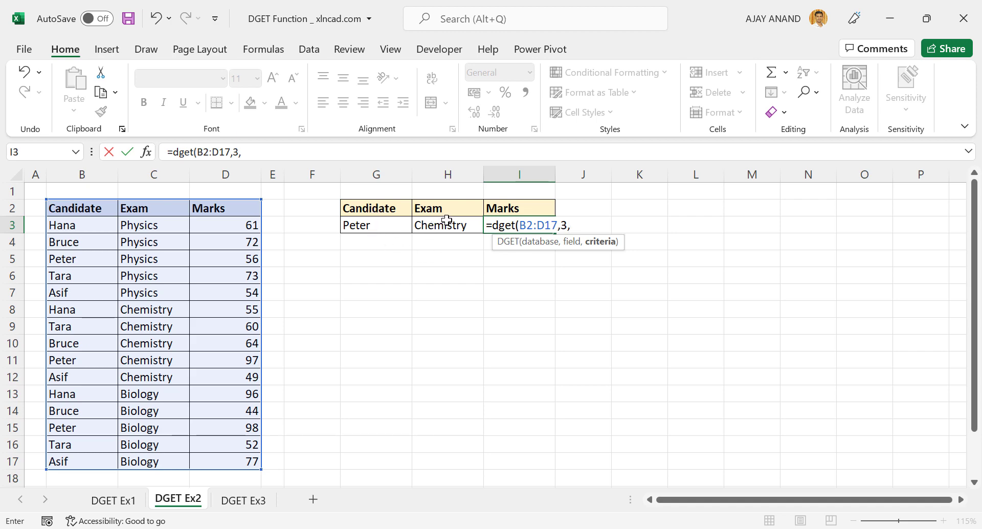
{"action": "left_click", "coordinate": [381, 209]}
{"action": "left_click_drag", "start_coordinate": [381, 209], "coordinate": [438, 226]}
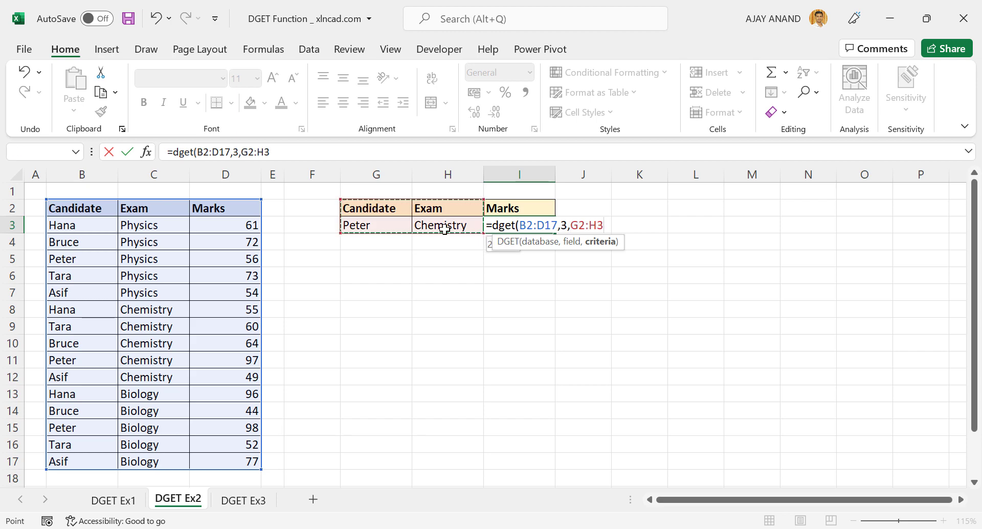
{"action": "key", "text": "Return"}
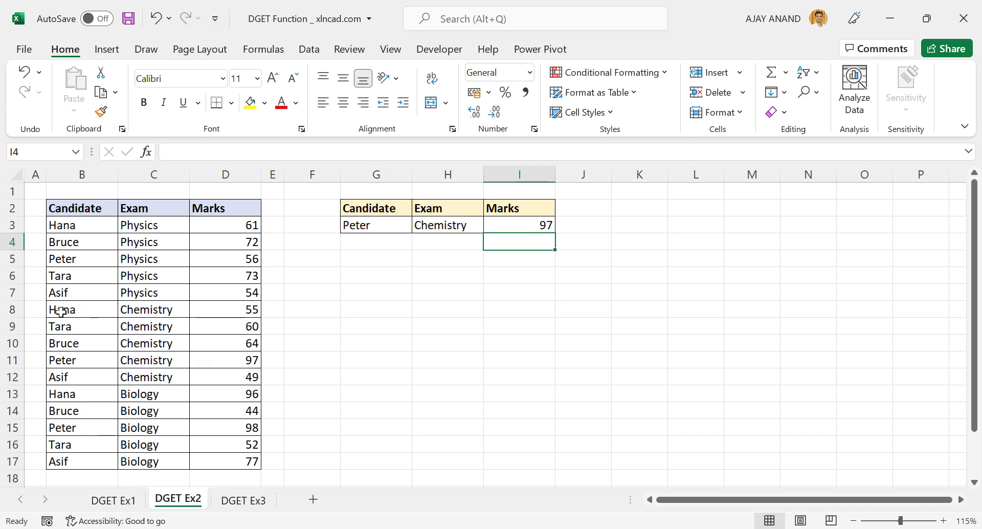
Step: Replace the candidate criterion in G3 with the candidate name from B3, and set the exam criterion in H3 to Biology
{"action": "left_click", "coordinate": [378, 226]}
{"action": "type", "text": "Hana"}
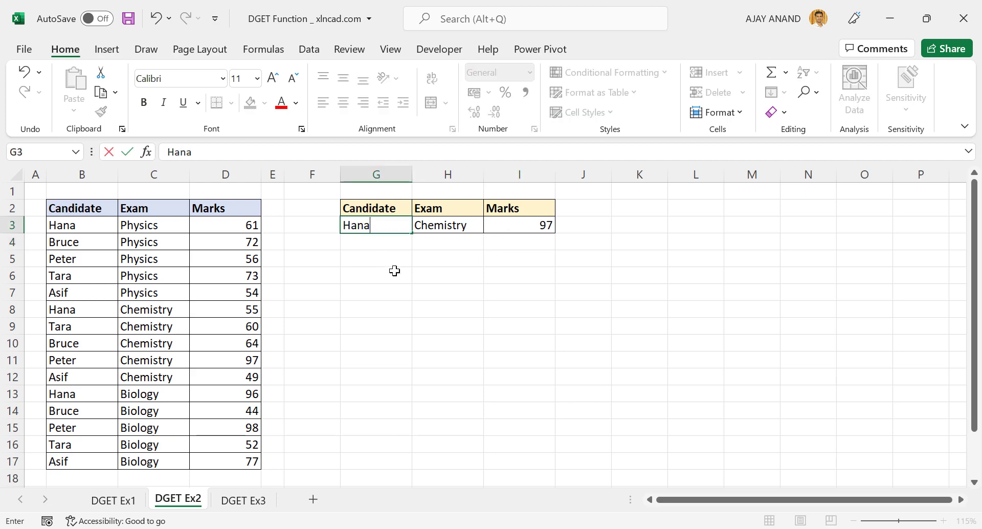
{"action": "key", "text": "Return"}
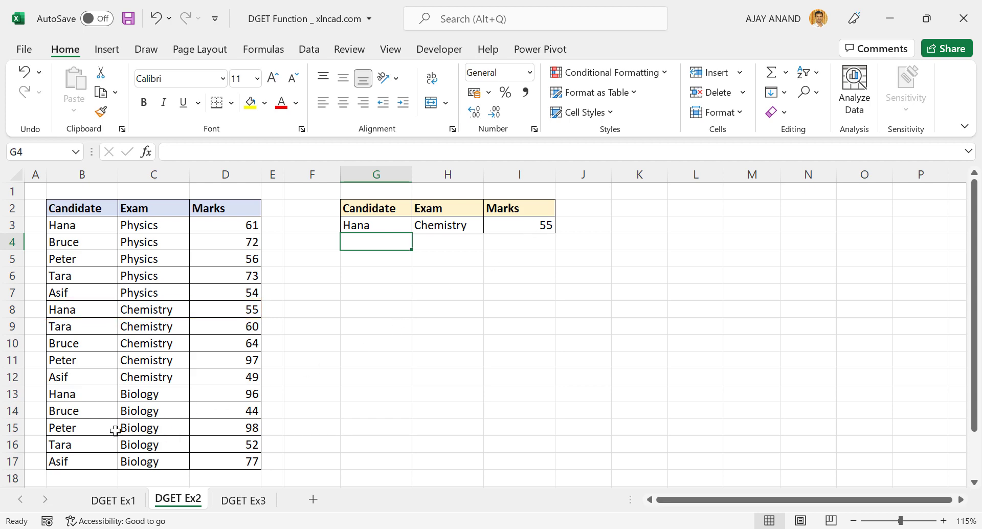
{"action": "left_click", "coordinate": [441, 229]}
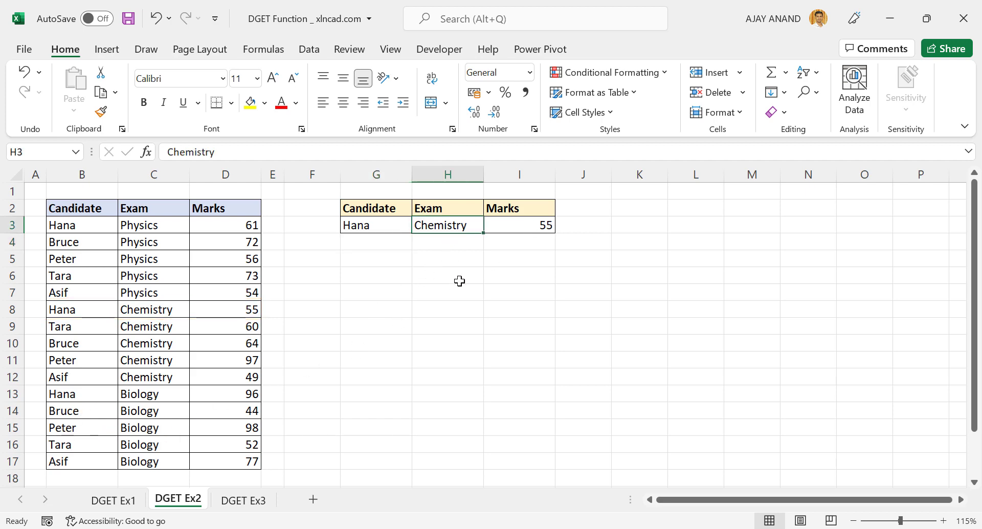
{"action": "type", "text": "Biology"}
{"action": "key", "text": "Return"}
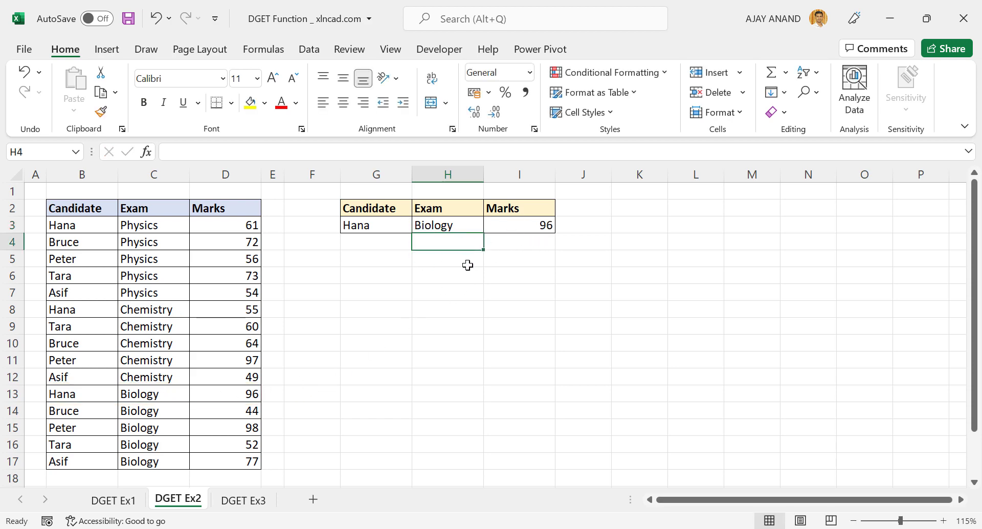
Step: On the DGET Ex3 sheet, enter =DGET(B2:E14,K2,H2:J3) in K3 to look up the price by restaurant, veg/chicken and item
{"action": "left_click", "coordinate": [247, 501]}
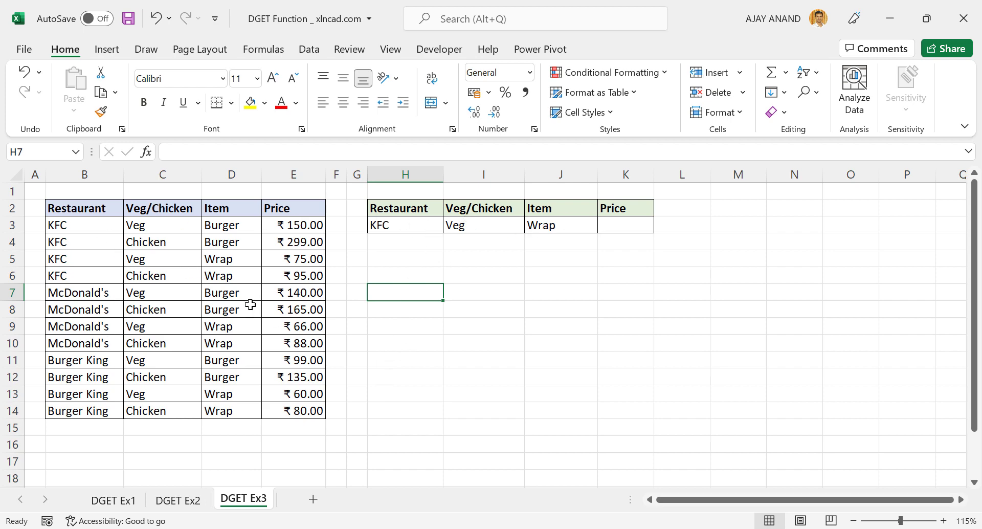
{"action": "left_click", "coordinate": [615, 227]}
{"action": "type", "text": "="}
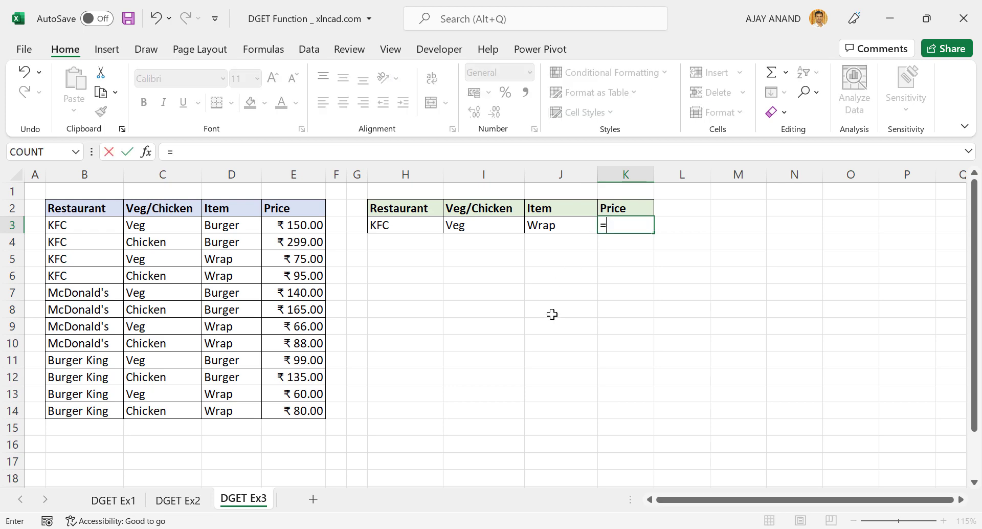
{"action": "type", "text": "dget("}
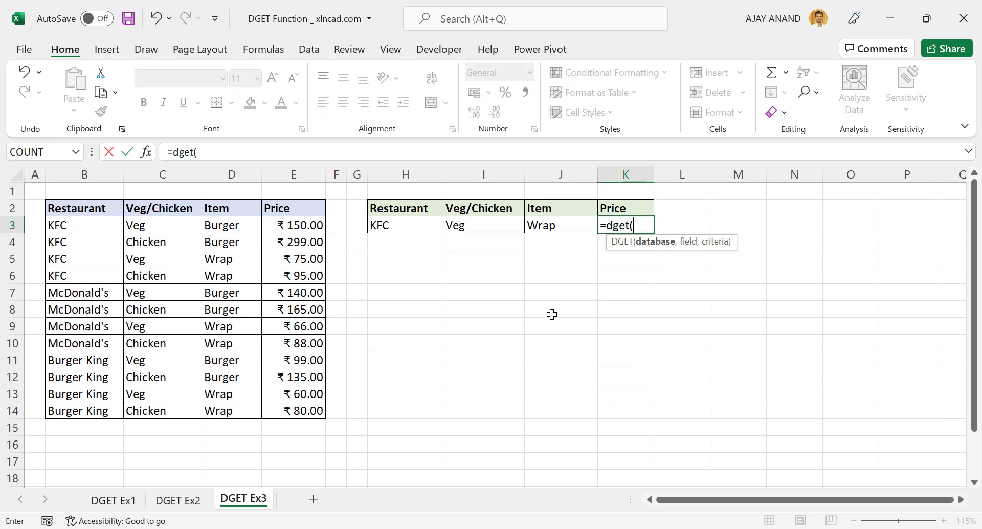
{"action": "left_click_drag", "start_coordinate": [102, 208], "coordinate": [316, 407]}
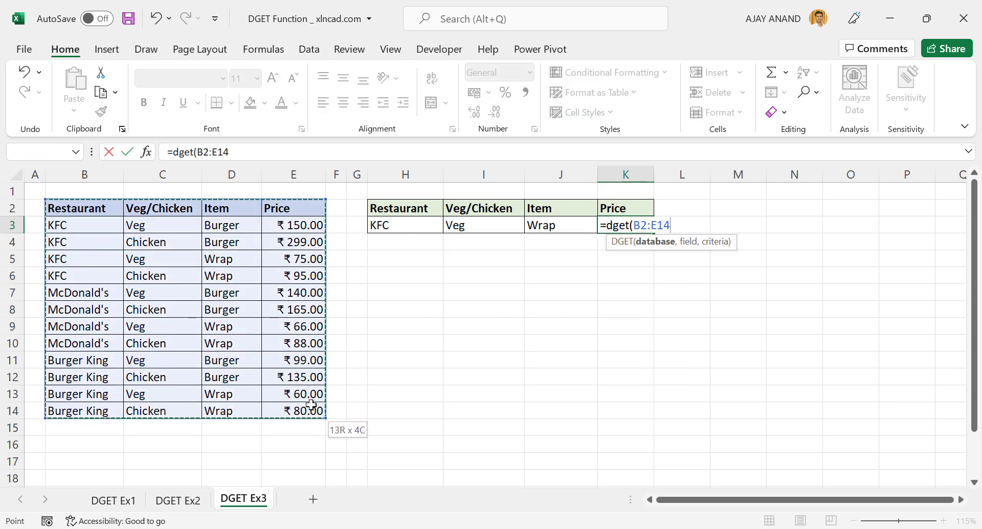
{"action": "type", "text": ","}
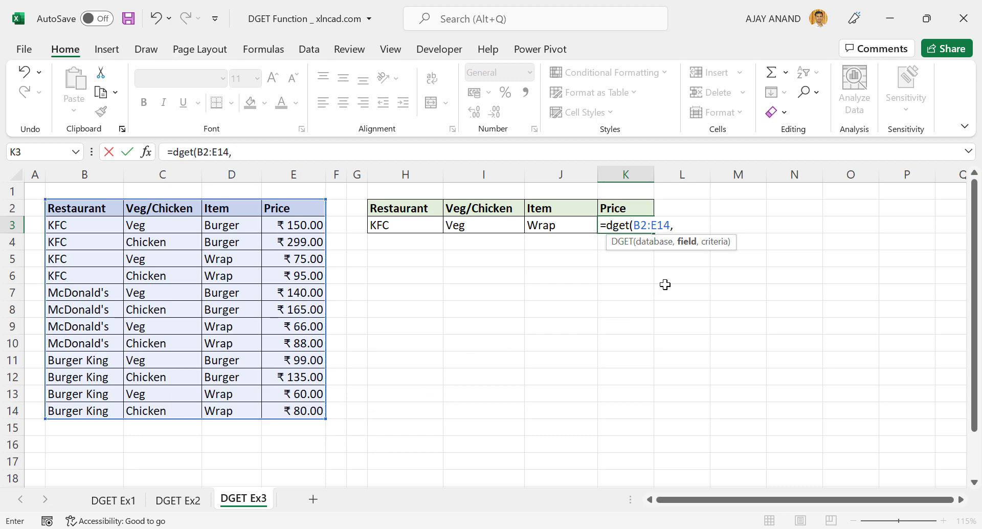
{"action": "left_click", "coordinate": [625, 209]}
{"action": "type", "text": ","}
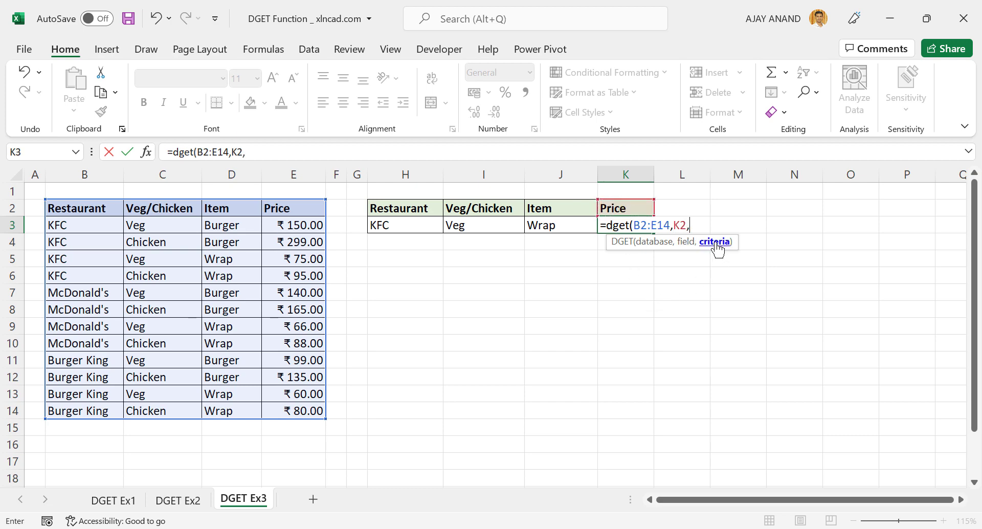
{"action": "left_click_drag", "start_coordinate": [397, 210], "coordinate": [538, 222]}
{"action": "key", "text": "Return"}
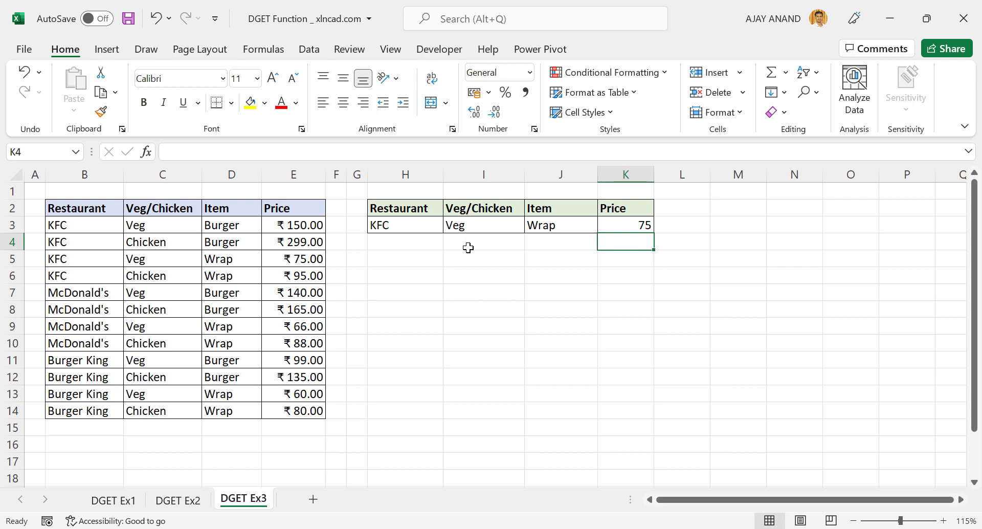
Step: Set the restaurant criterion in H3 to Burger King and select the price formula cell K3
{"action": "left_click", "coordinate": [399, 229]}
{"action": "type", "text": "Bu"}
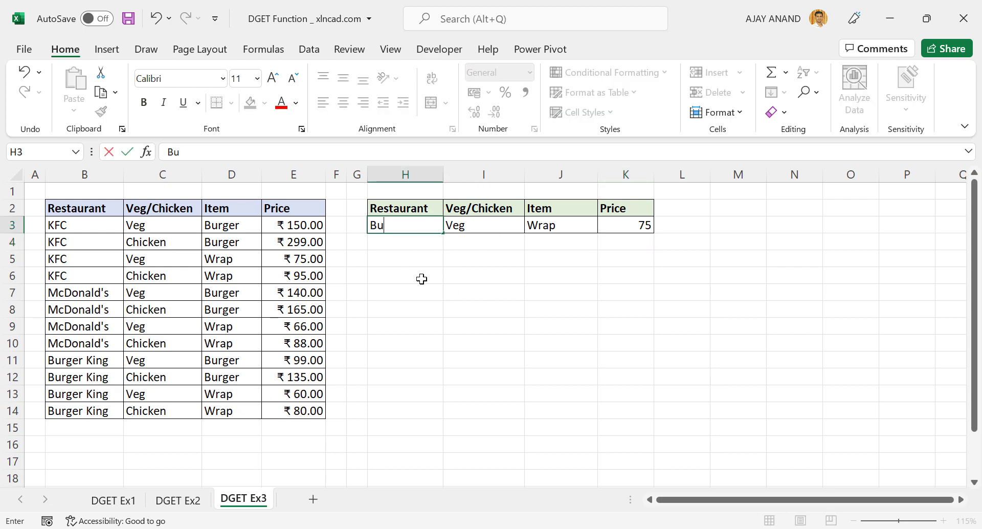
{"action": "type", "text": "rger King"}
{"action": "key", "text": "Return"}
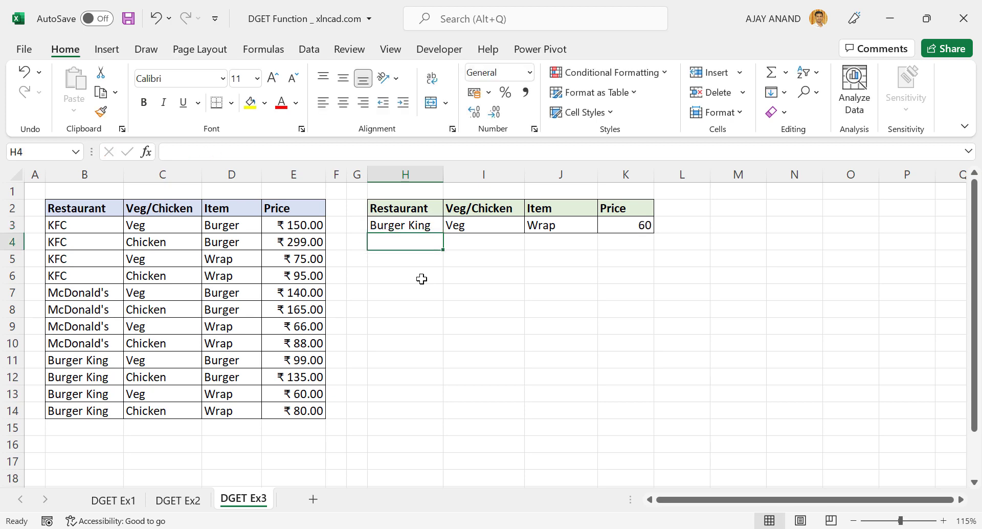
{"action": "left_click", "coordinate": [633, 230]}
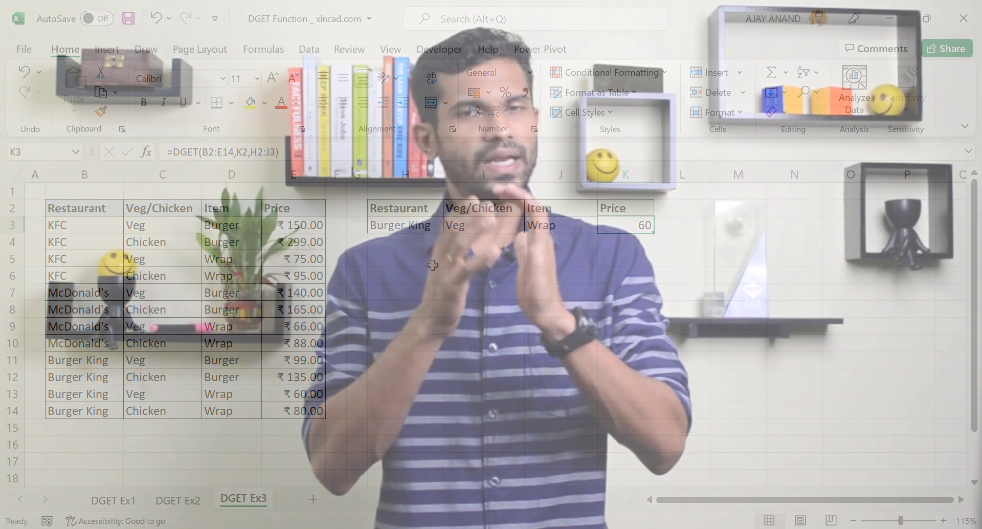